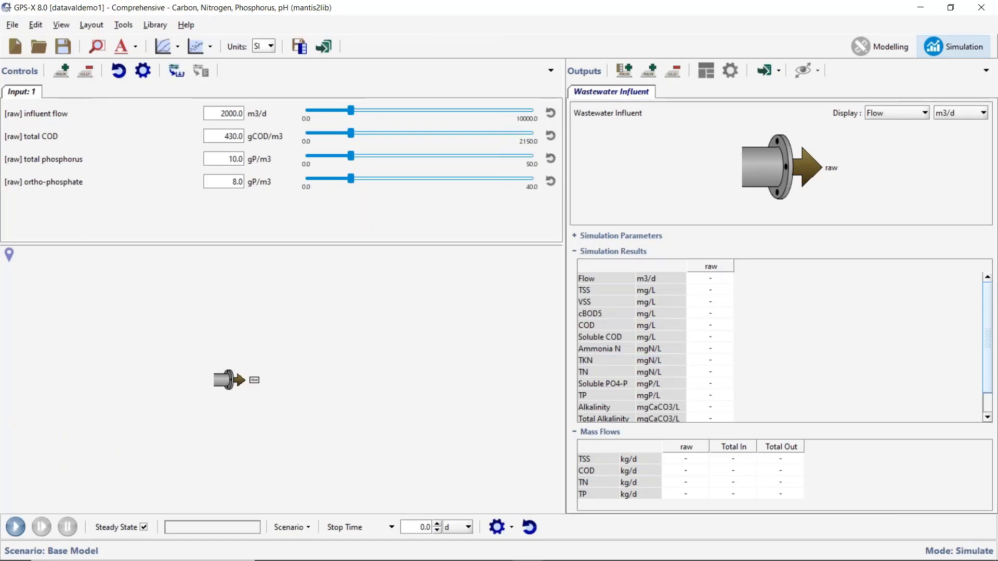
Open the Influent Characterization of the raw wastewater influent in simulation mode.
{"action": "right_click", "coordinate": [224, 382]}
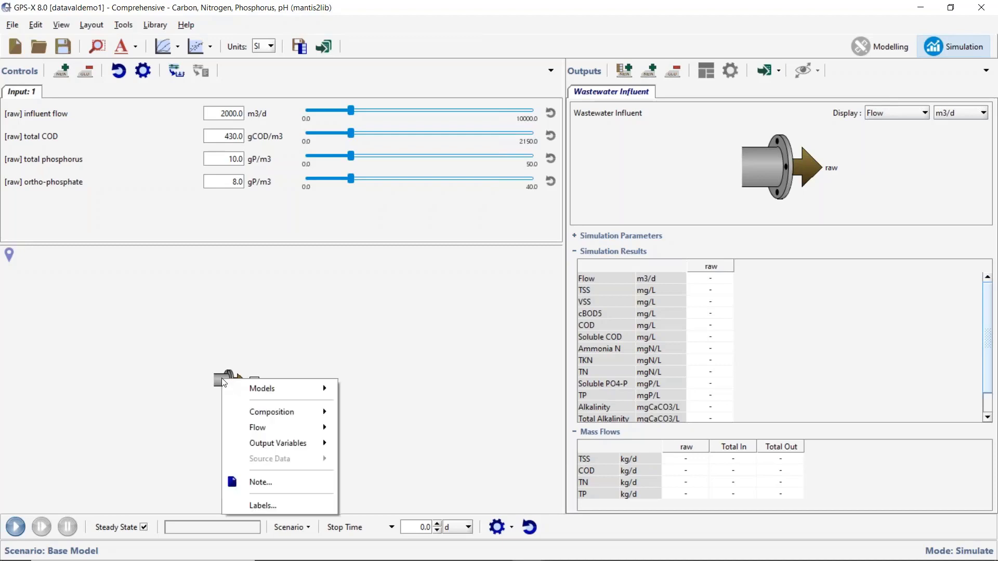
{"action": "mouse_move", "coordinate": [302, 419]}
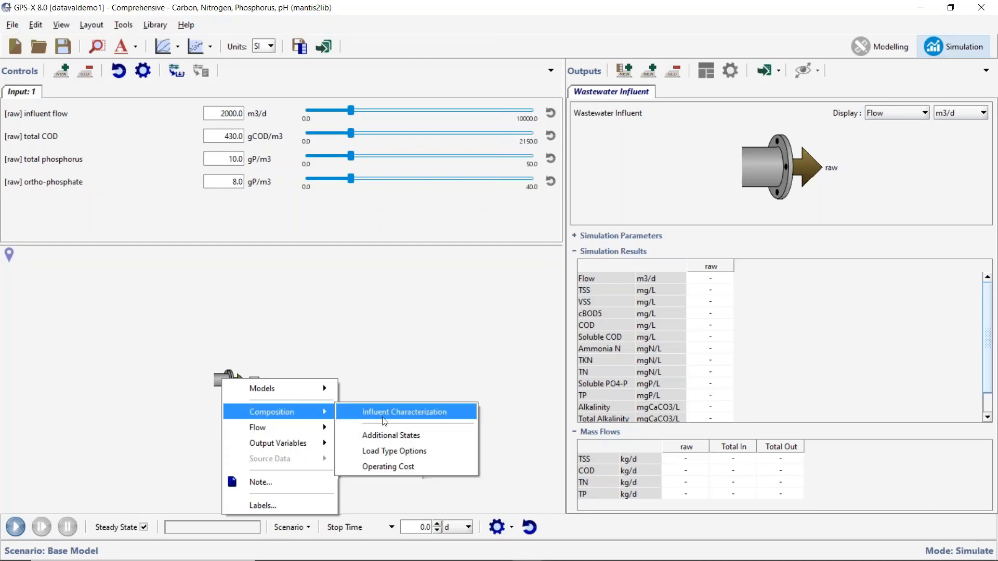
{"action": "left_click", "coordinate": [401, 414]}
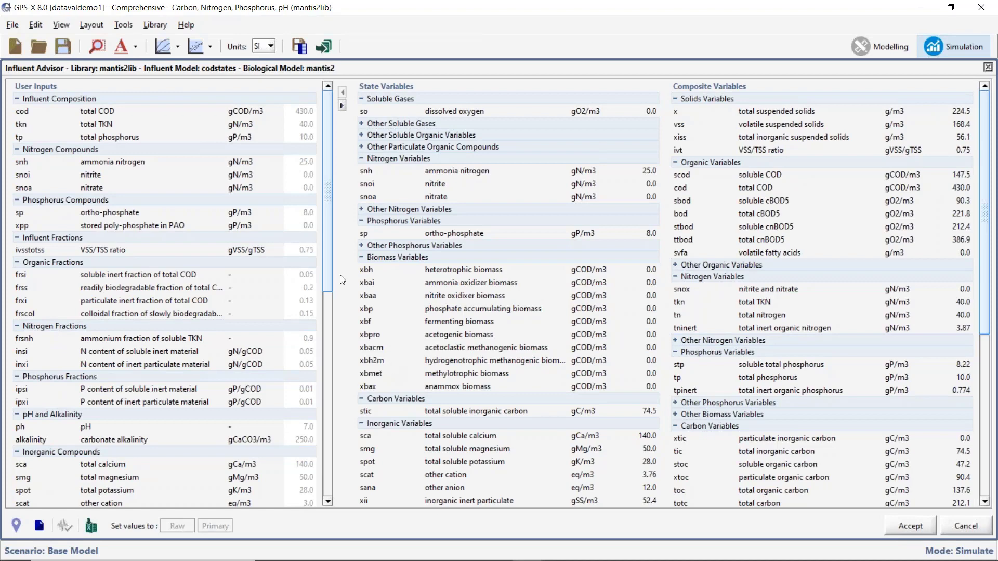
Examine the user inputs, state variables and composite variables of the influent, and close the Influent Advisor without accepting changes.
{"action": "mouse_move", "coordinate": [288, 249]}
{"action": "left_click_drag", "start_coordinate": [329, 192], "coordinate": [338, 148]}
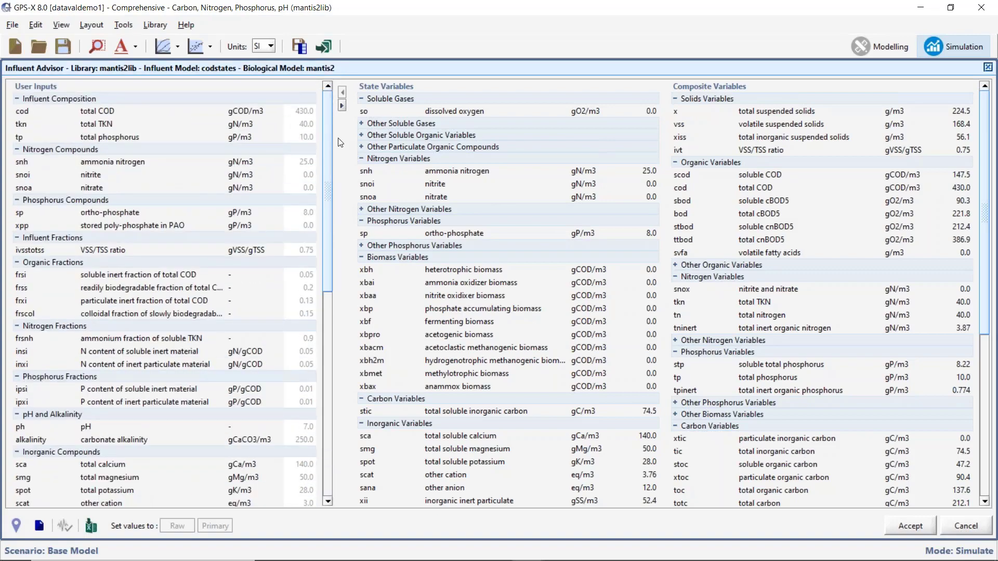
{"action": "scroll", "coordinate": [730, 244], "scroll_direction": "down", "scroll_amount": 3}
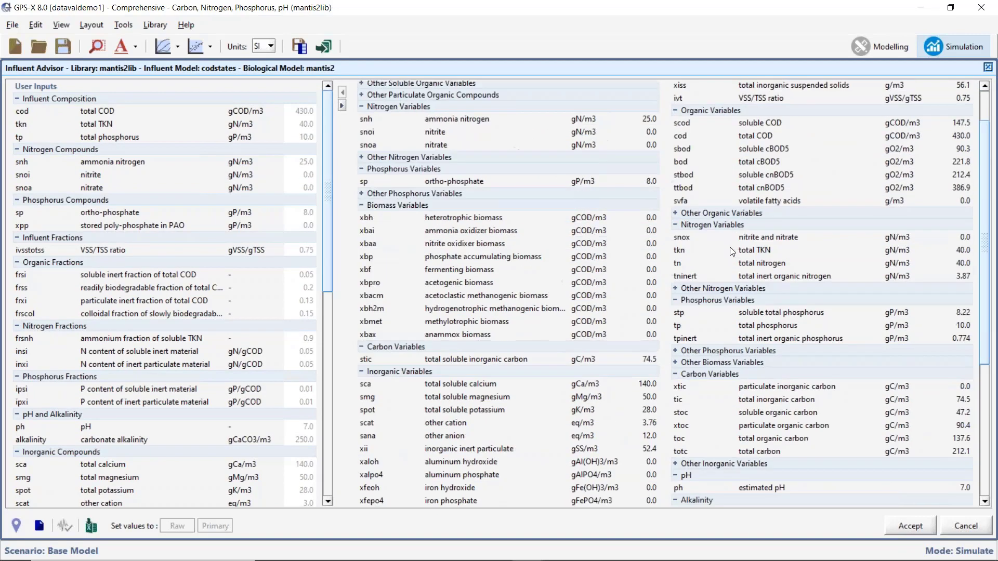
{"action": "scroll", "coordinate": [730, 248], "scroll_direction": "up", "scroll_amount": 3}
{"action": "left_click", "coordinate": [677, 162]}
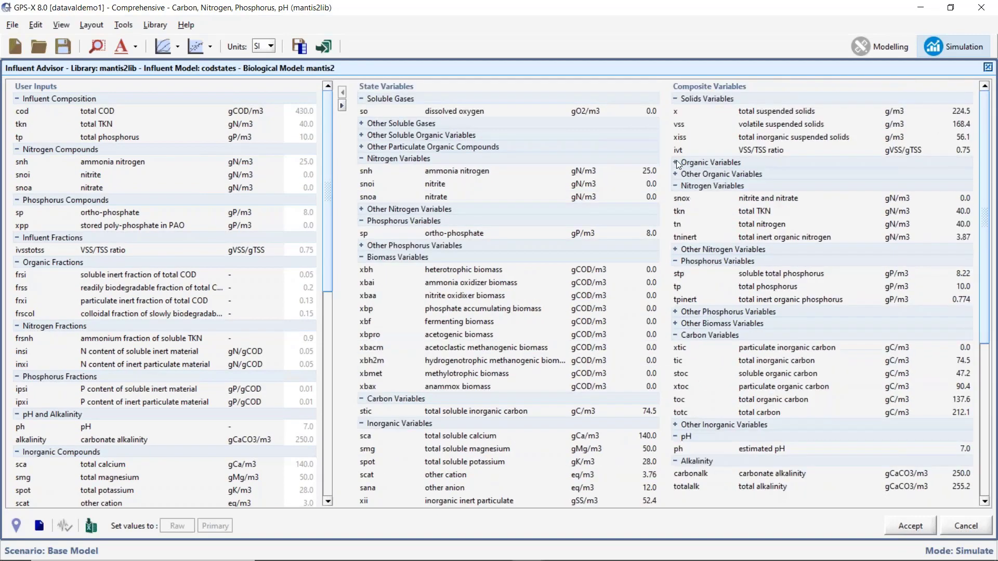
{"action": "left_click", "coordinate": [676, 162]}
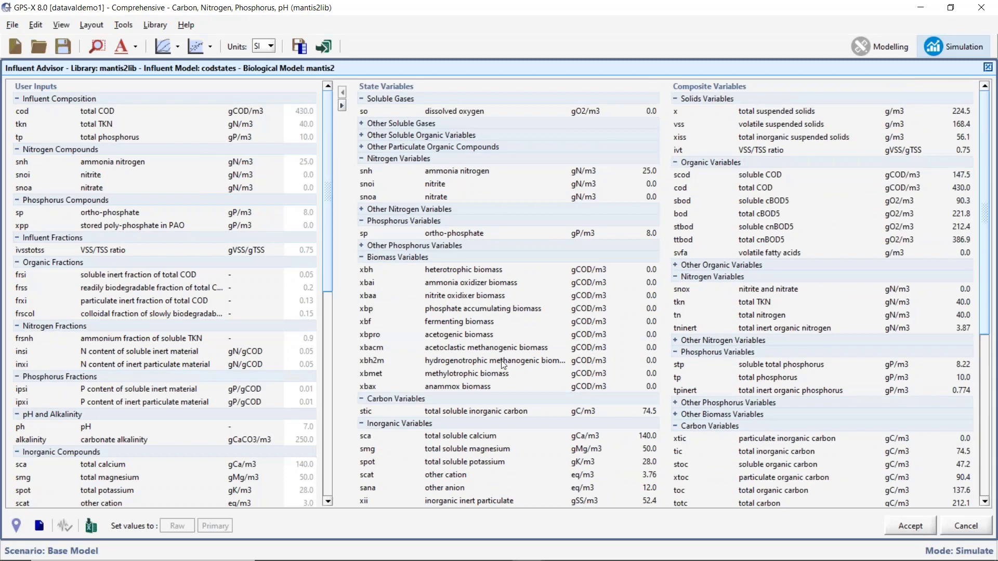
{"action": "left_click", "coordinate": [361, 158]}
{"action": "left_click", "coordinate": [361, 158]}
{"action": "left_click", "coordinate": [977, 530]}
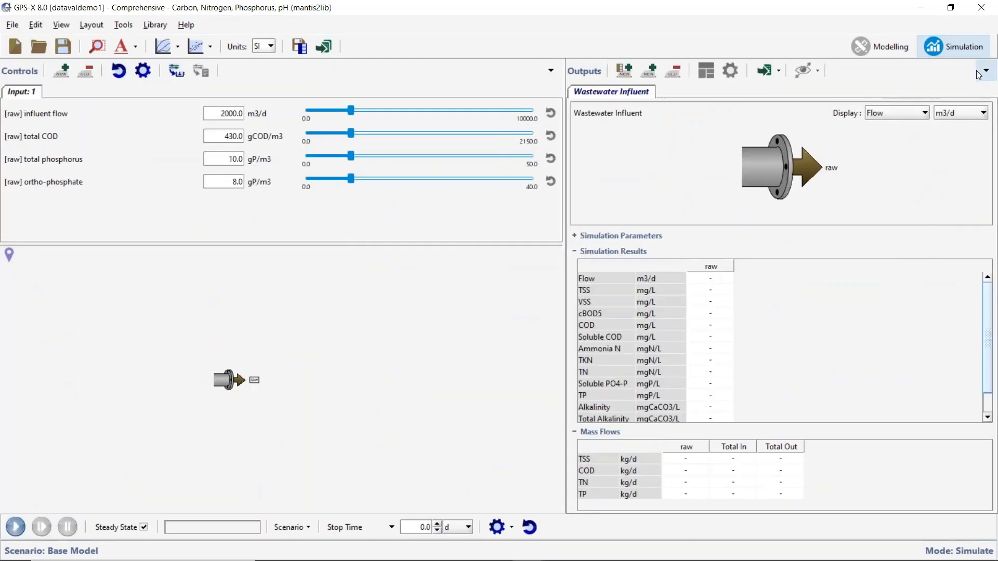
Switch to Modelling mode and open the Influent Characterization of the wastewater influent.
{"action": "left_click", "coordinate": [879, 46]}
{"action": "right_click", "coordinate": [506, 280]}
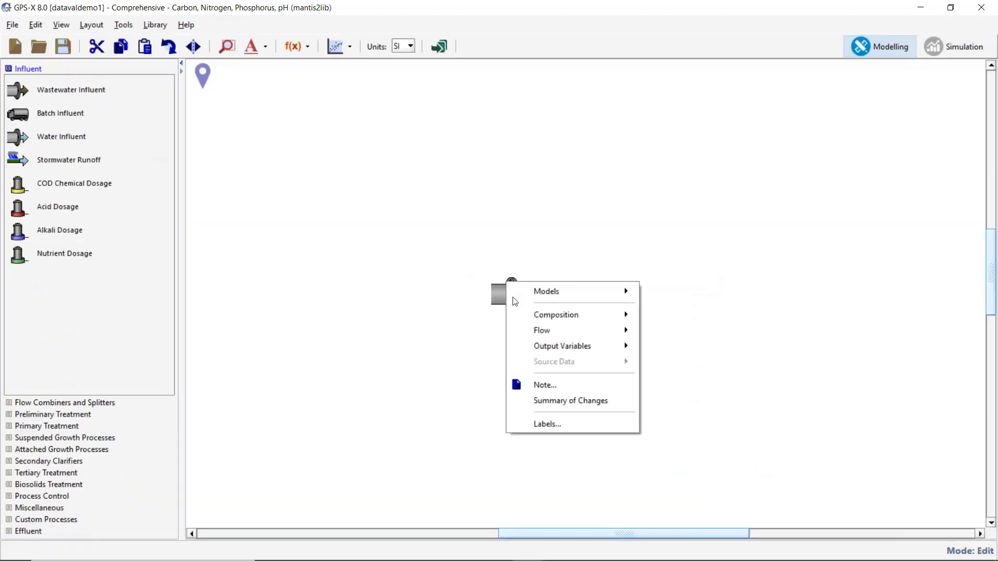
{"action": "left_click", "coordinate": [280, 388]}
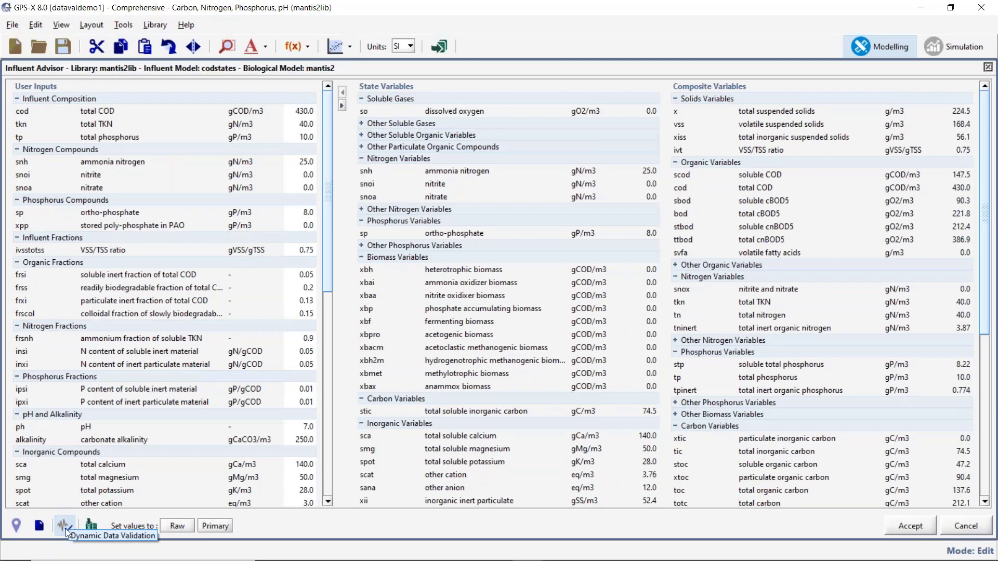
Start Dynamic Data Validation from the Influent Advisor and choose testdata.xlsx as the input file.
{"action": "left_click", "coordinate": [65, 526]}
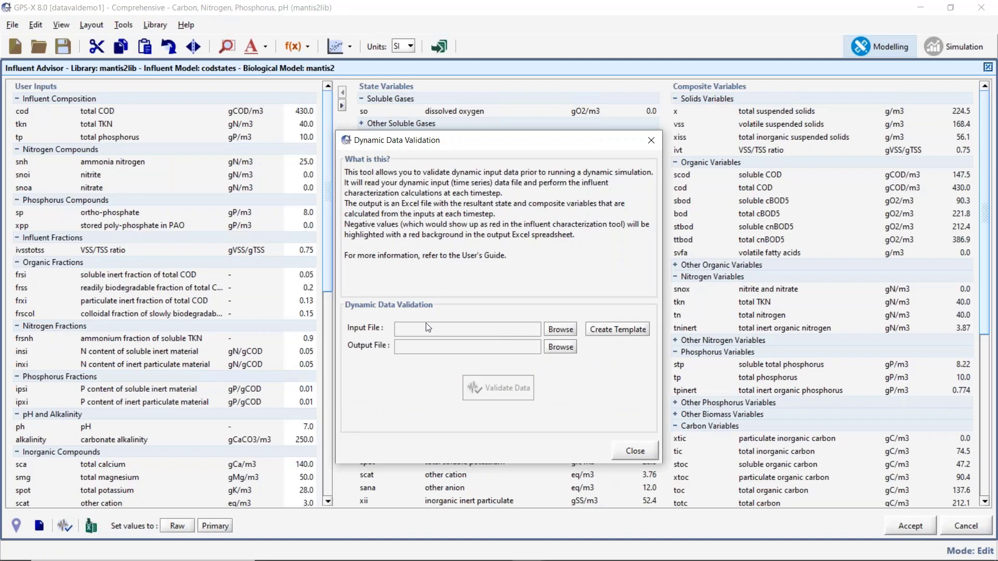
{"action": "left_click", "coordinate": [552, 336]}
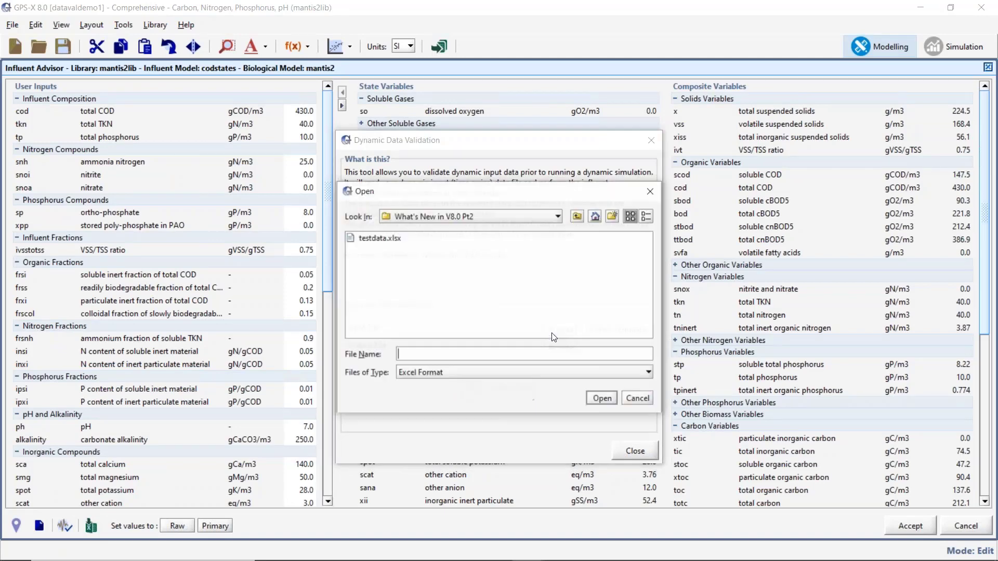
{"action": "left_click", "coordinate": [371, 238]}
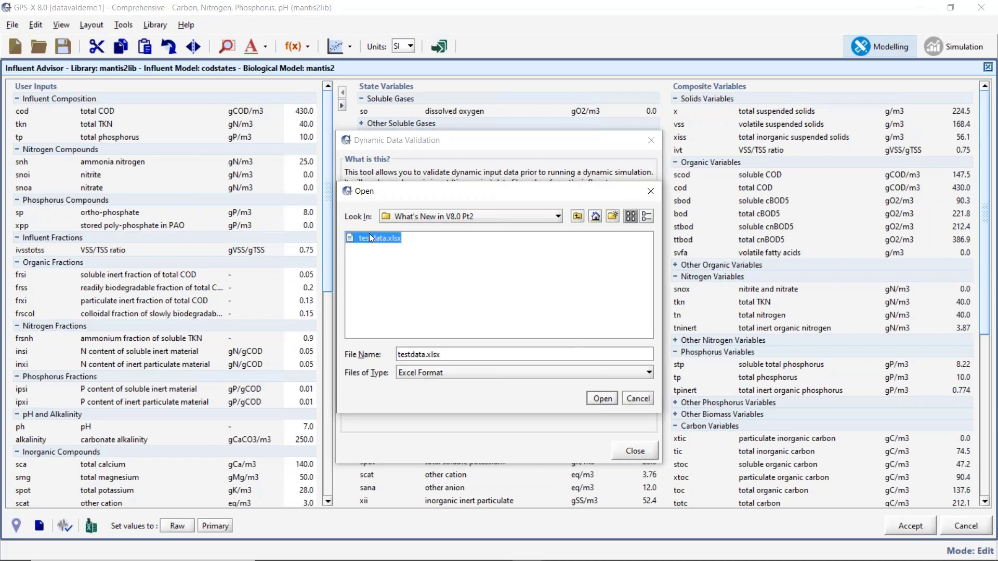
{"action": "left_click", "coordinate": [603, 398]}
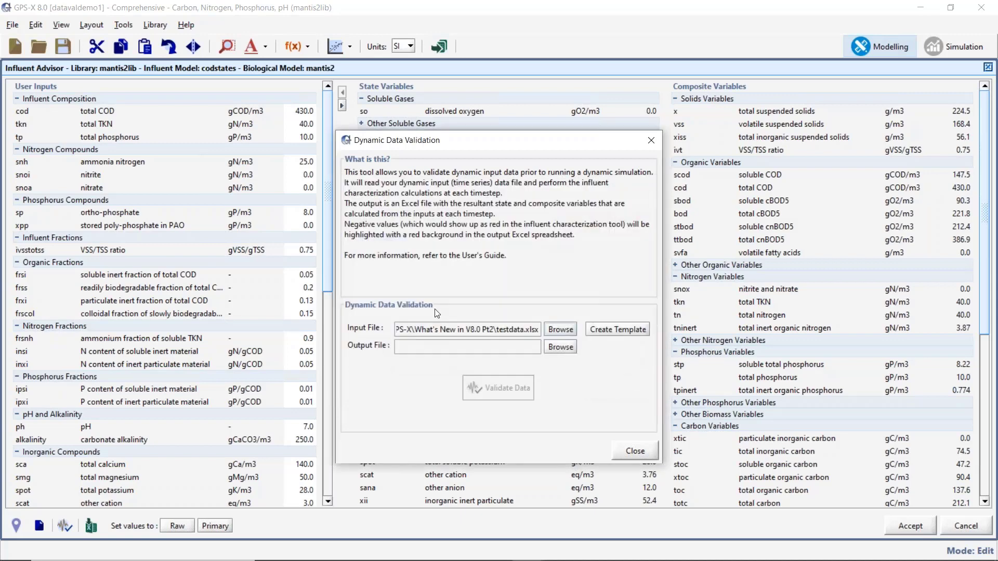
Validate the dynamic data into the output file data-validation-output.xls and open the created report in Excel.
{"action": "left_click", "coordinate": [569, 348]}
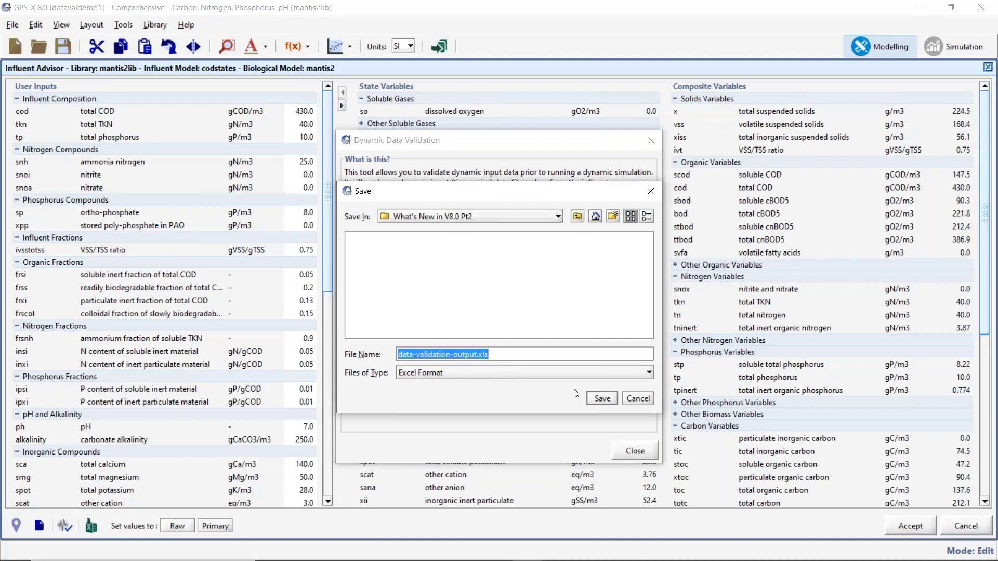
{"action": "left_click", "coordinate": [602, 398]}
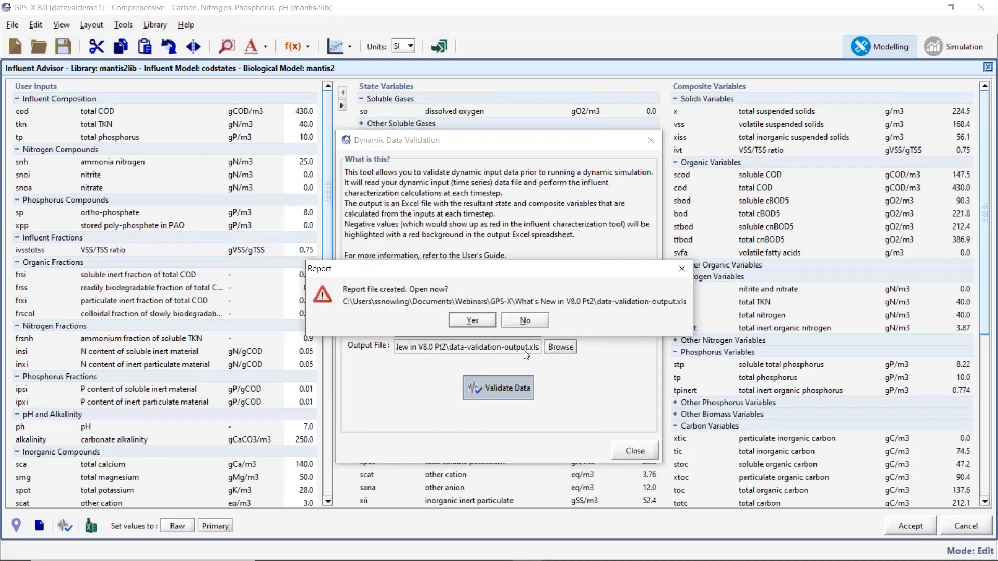
{"action": "left_click", "coordinate": [473, 319]}
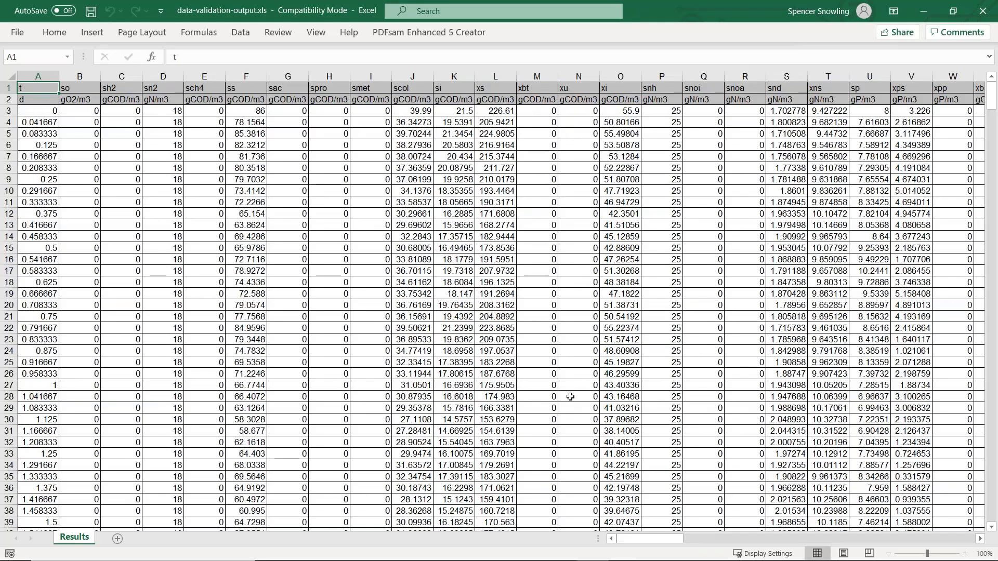
Examine the Results sheet across all timesteps for highlighted rows and negative state or composite variable values.
{"action": "left_click_drag", "start_coordinate": [659, 539], "coordinate": [277, 466]}
{"action": "left_click_drag", "start_coordinate": [991, 108], "coordinate": [995, 138]}
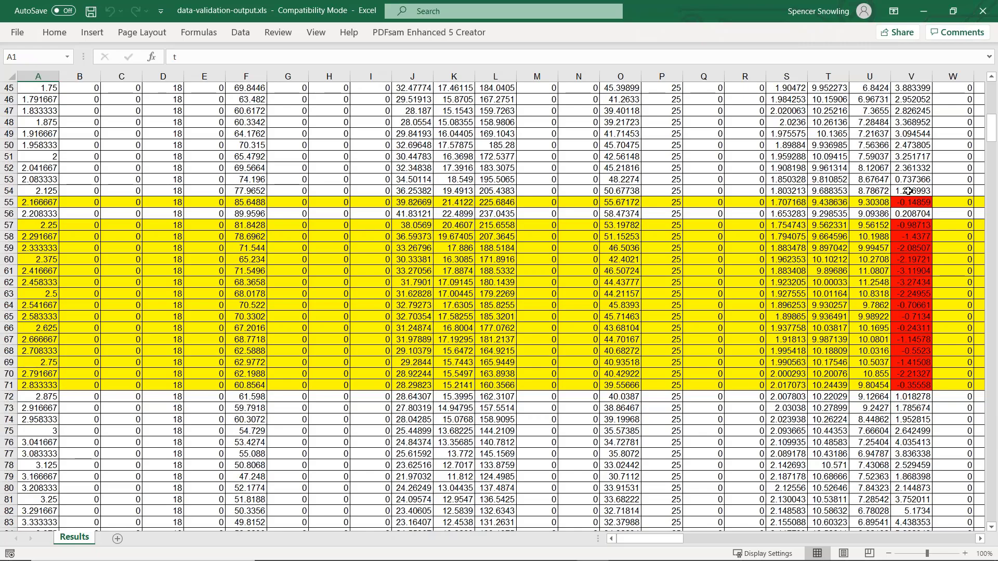
{"action": "scroll", "coordinate": [908, 191], "scroll_direction": "up", "scroll_amount": 15}
{"action": "scroll", "coordinate": [908, 191], "scroll_direction": "down", "scroll_amount": 15}
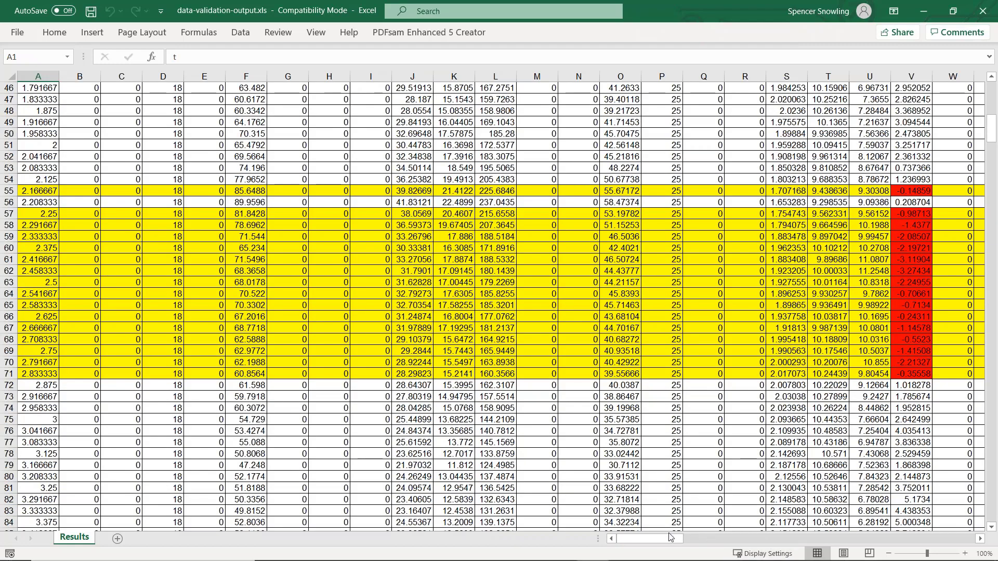
{"action": "scroll", "coordinate": [669, 322], "scroll_direction": "down", "scroll_amount": 3}
{"action": "scroll", "coordinate": [669, 322], "scroll_direction": "down", "scroll_amount": 20}
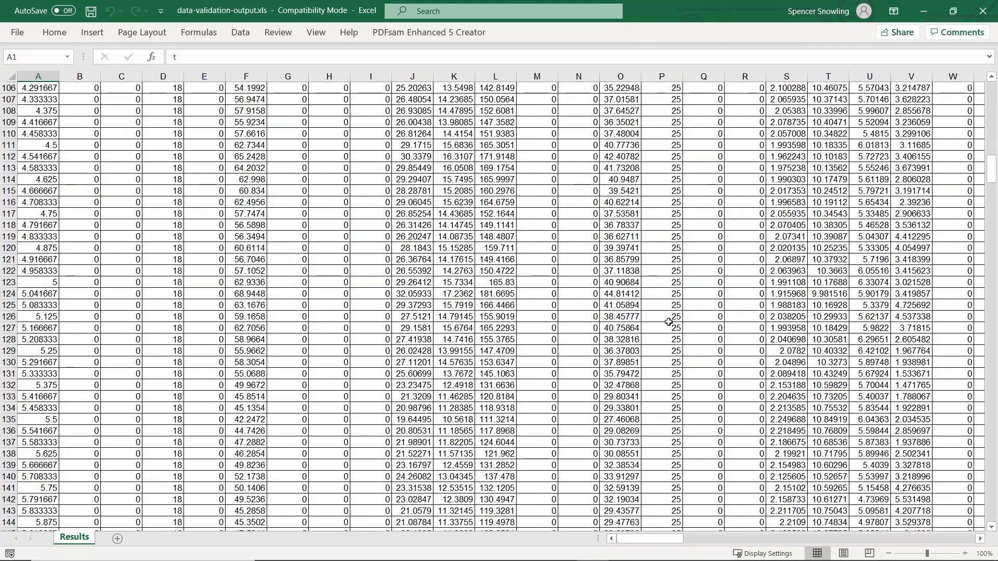
{"action": "scroll", "coordinate": [669, 322], "scroll_direction": "down", "scroll_amount": 20}
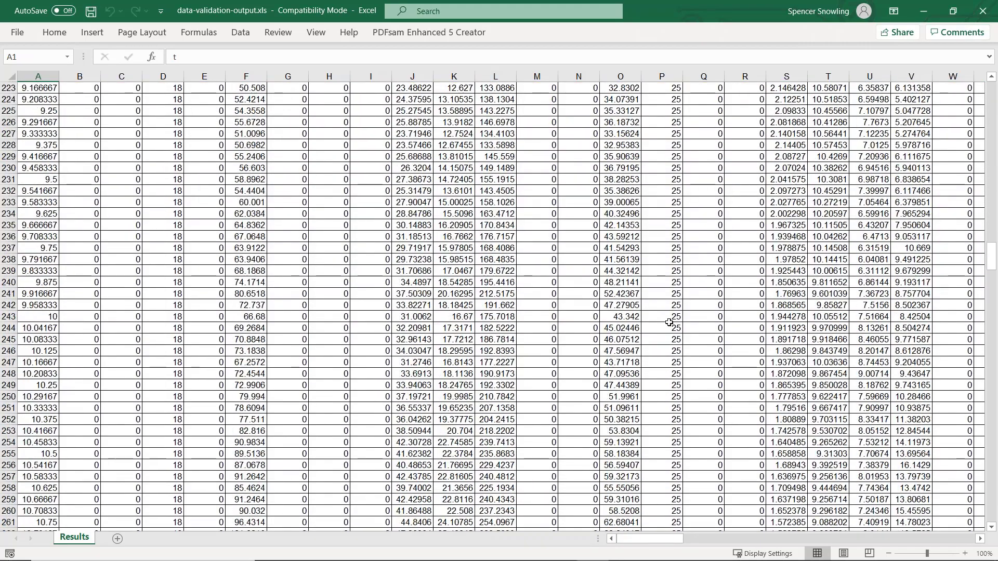
{"action": "left_click_drag", "start_coordinate": [993, 297], "coordinate": [995, 520]}
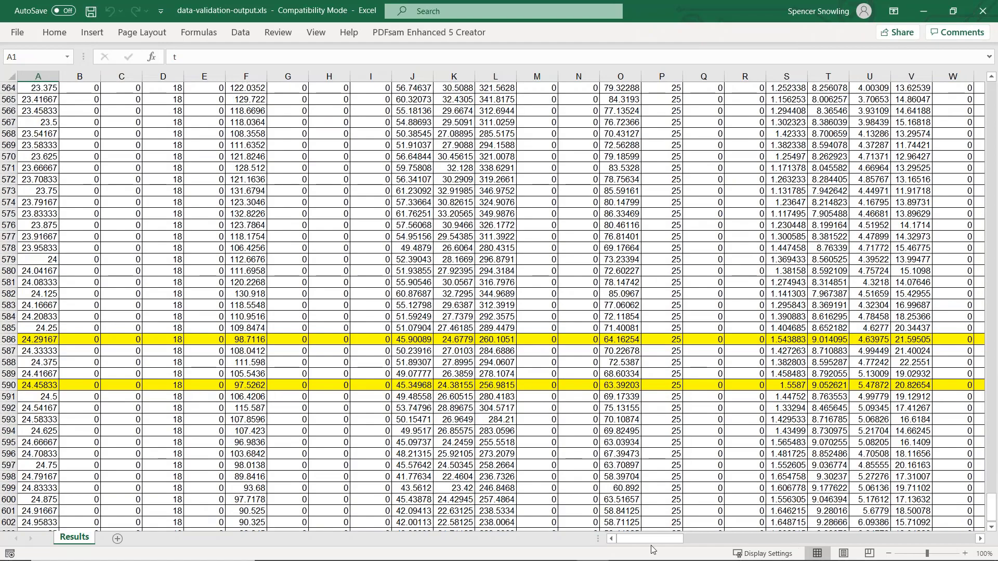
{"action": "left_click_drag", "start_coordinate": [651, 542], "coordinate": [629, 531]}
Close the Excel report and return to the GPS-X layout, closing the validation tool and cancelling the Influent Advisor.
{"action": "left_click", "coordinate": [982, 10]}
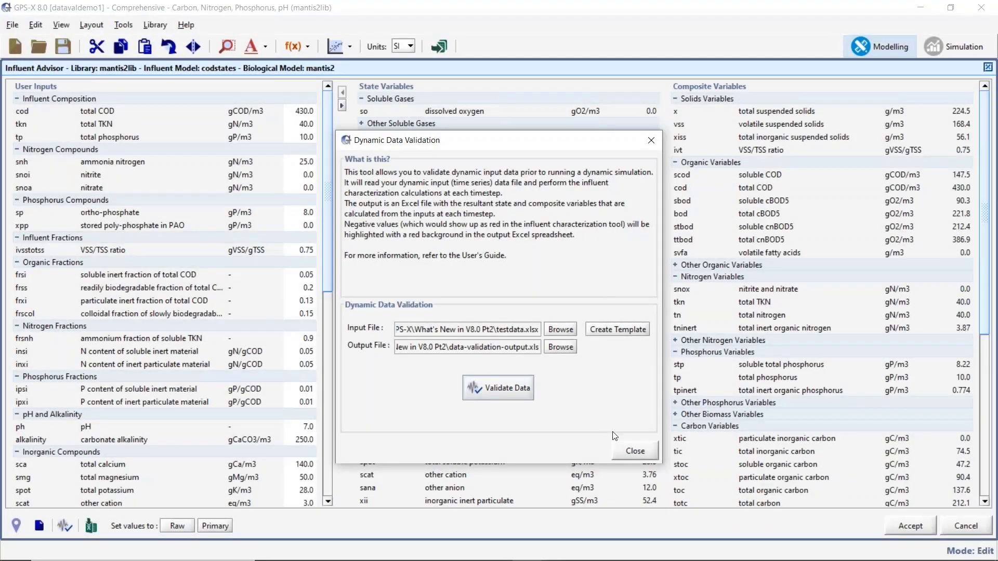
{"action": "left_click", "coordinate": [635, 451]}
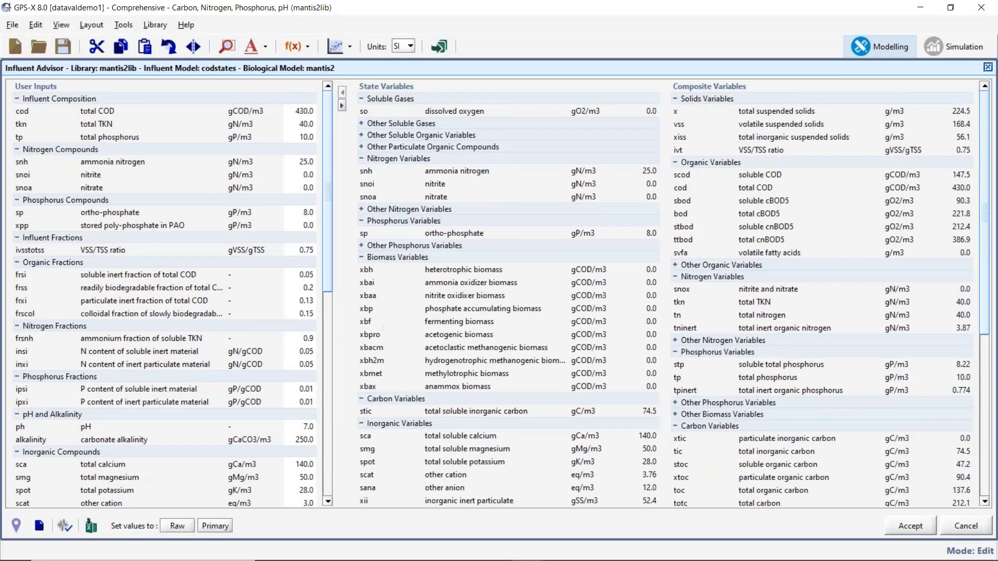
{"action": "left_click", "coordinate": [945, 530]}
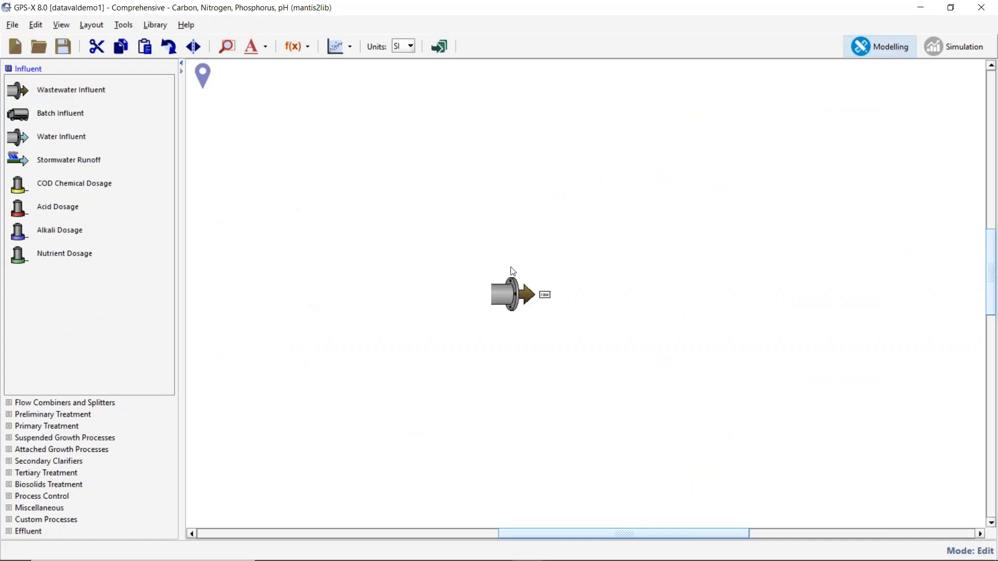
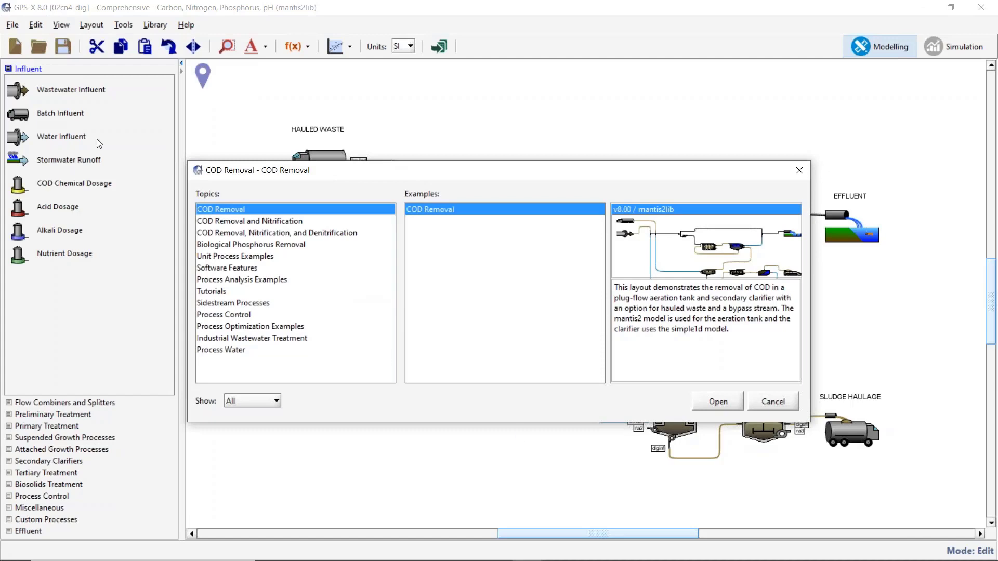
Open the Sludge Drying/Incineration sample layout from the Unit Process Examples topic.
{"action": "left_click", "coordinate": [772, 399]}
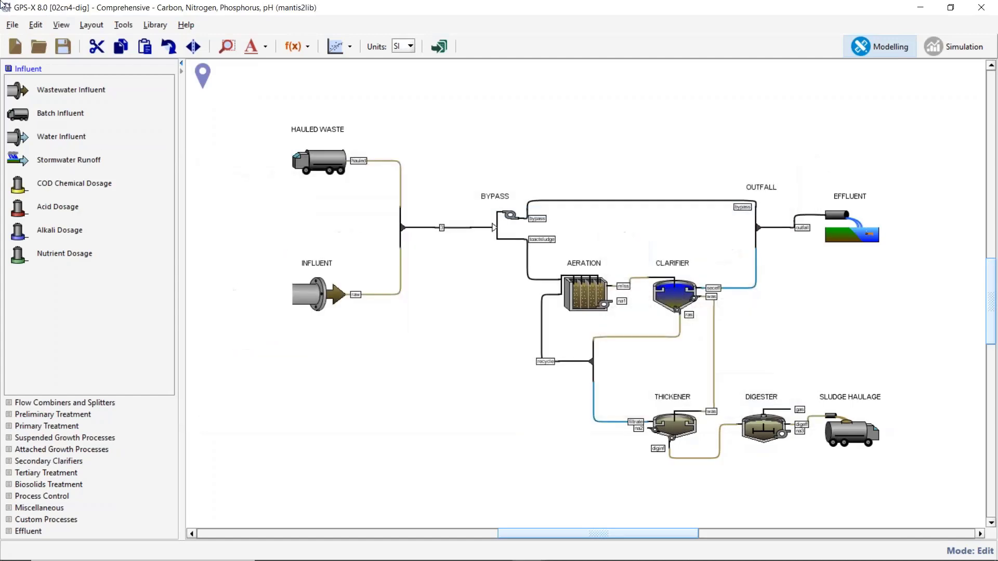
{"action": "left_click", "coordinate": [12, 25]}
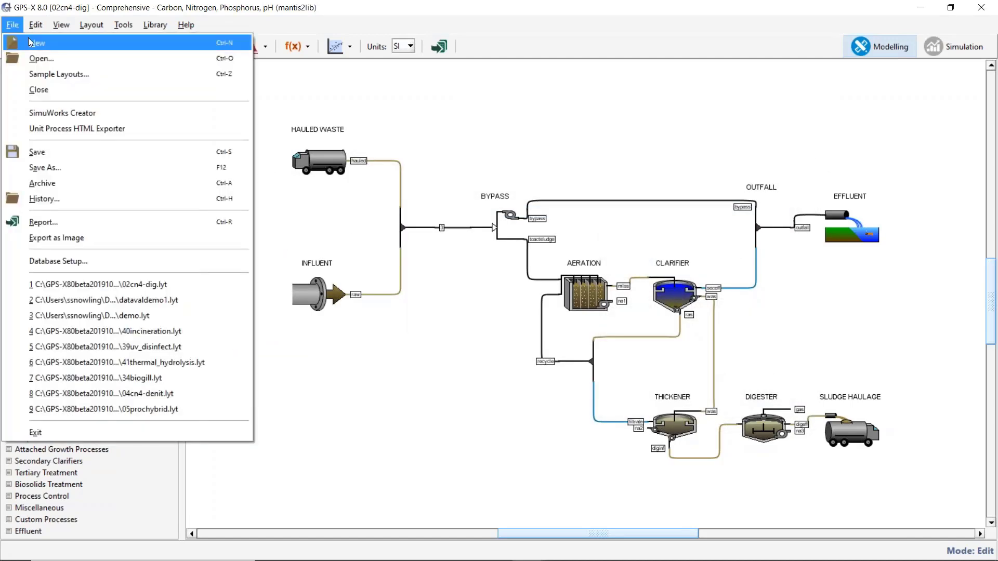
{"action": "left_click", "coordinate": [57, 78]}
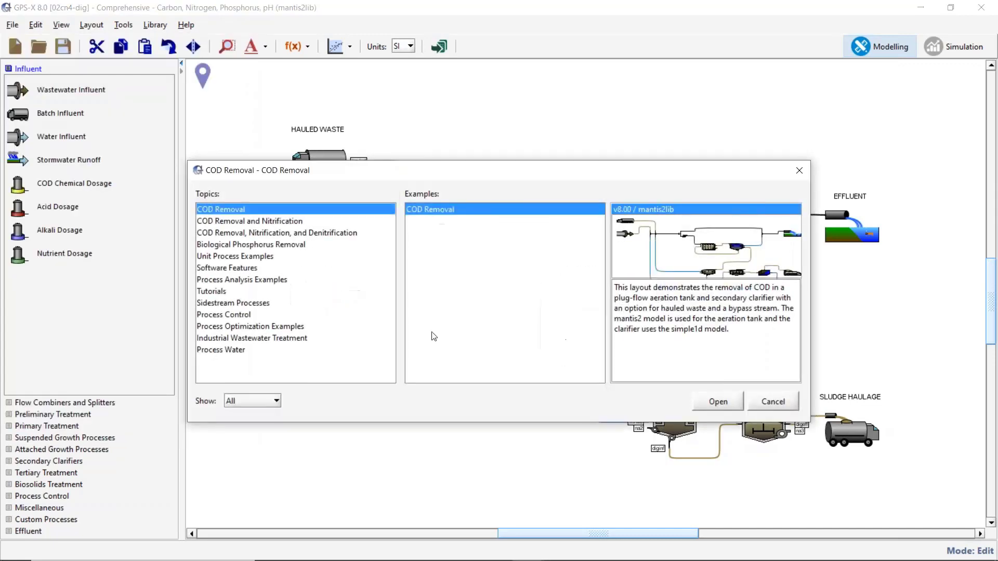
{"action": "left_click", "coordinate": [318, 266]}
{"action": "left_click", "coordinate": [320, 258]}
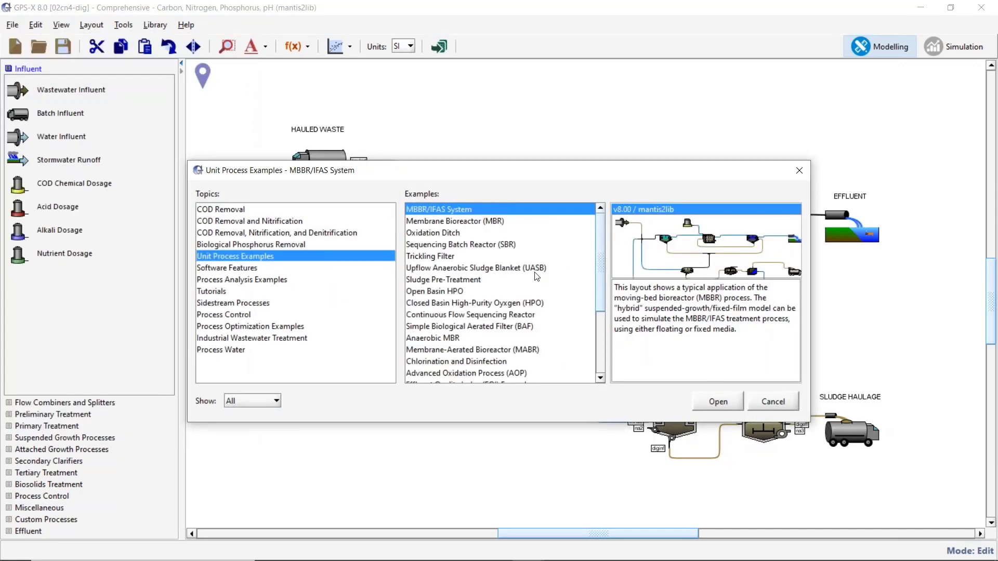
{"action": "scroll", "coordinate": [537, 276], "scroll_direction": "down", "scroll_amount": 3}
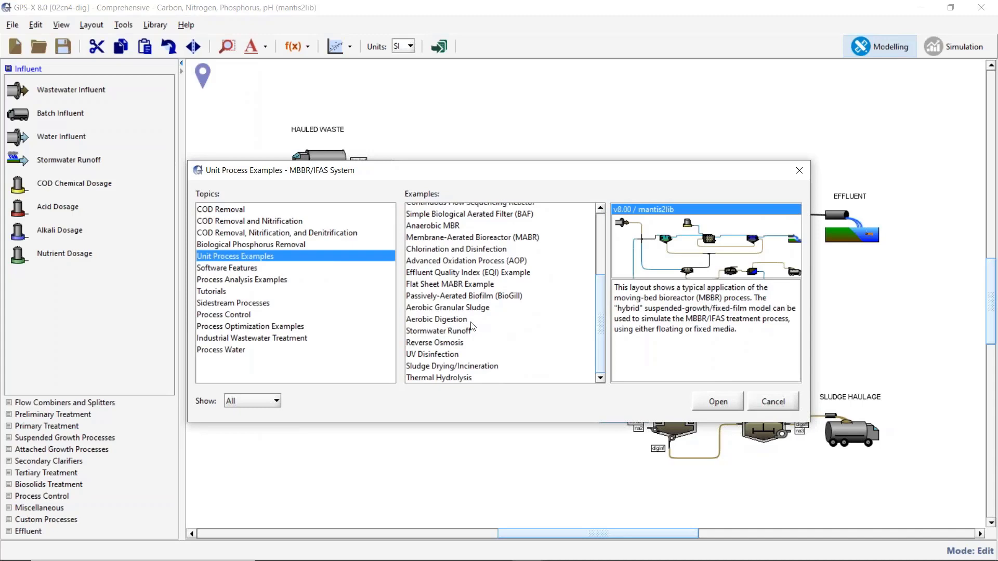
{"action": "left_click", "coordinate": [470, 365]}
{"action": "left_click", "coordinate": [717, 402]}
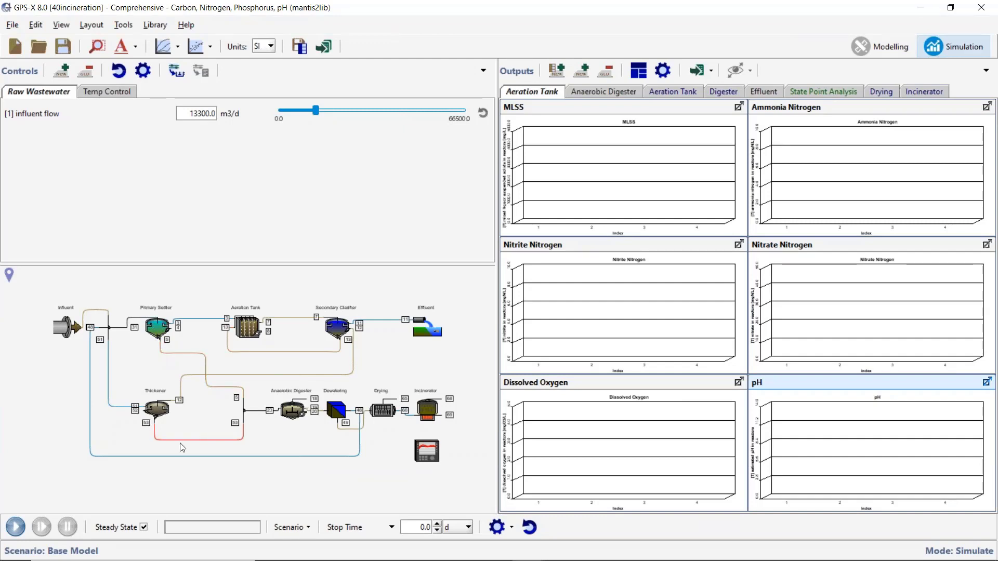
Review the Sludge Drying unit's operational input parameters, including dryer operation and energy balance settings, and close them.
{"action": "mouse_move", "coordinate": [300, 426]}
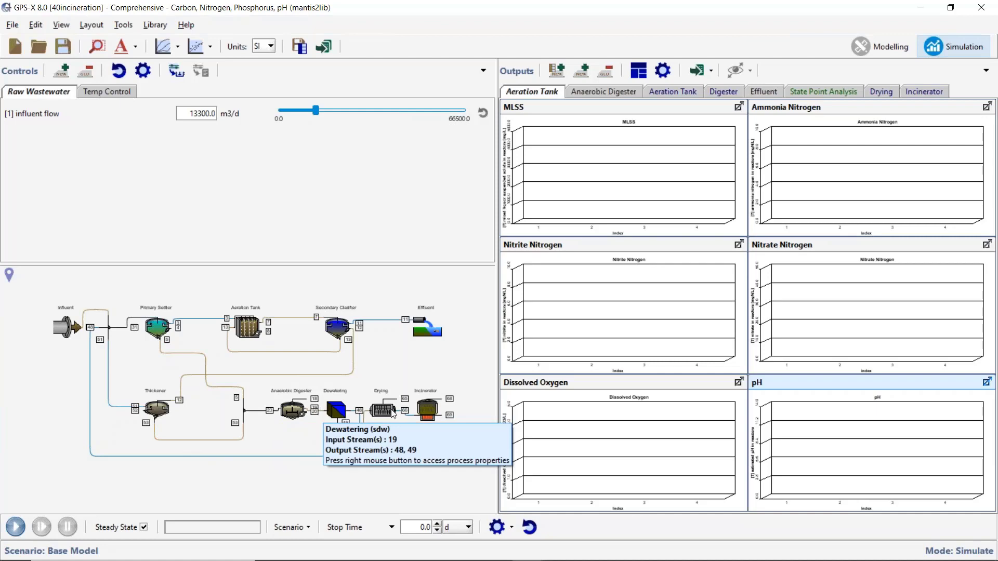
{"action": "mouse_move", "coordinate": [392, 409]}
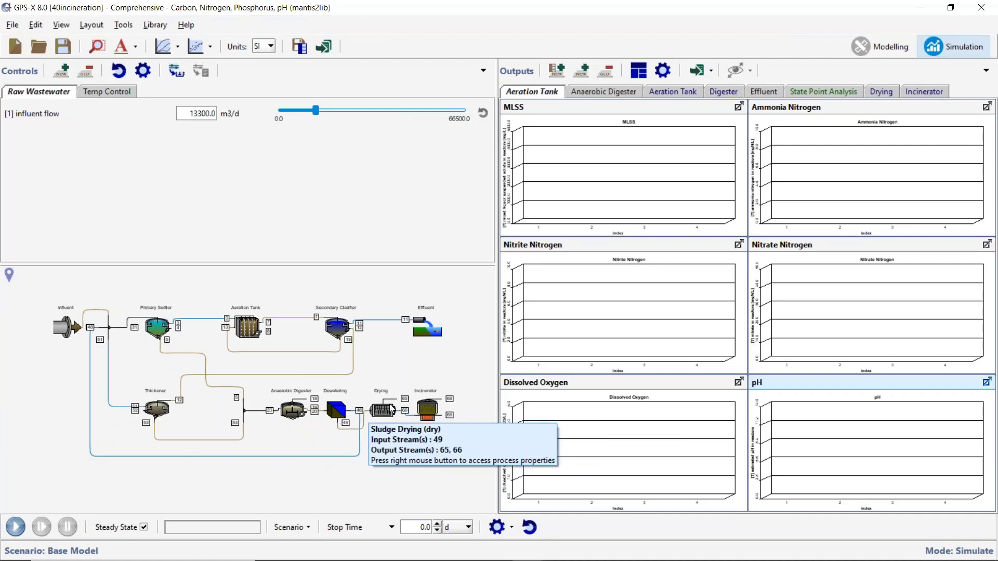
{"action": "right_click", "coordinate": [382, 413]}
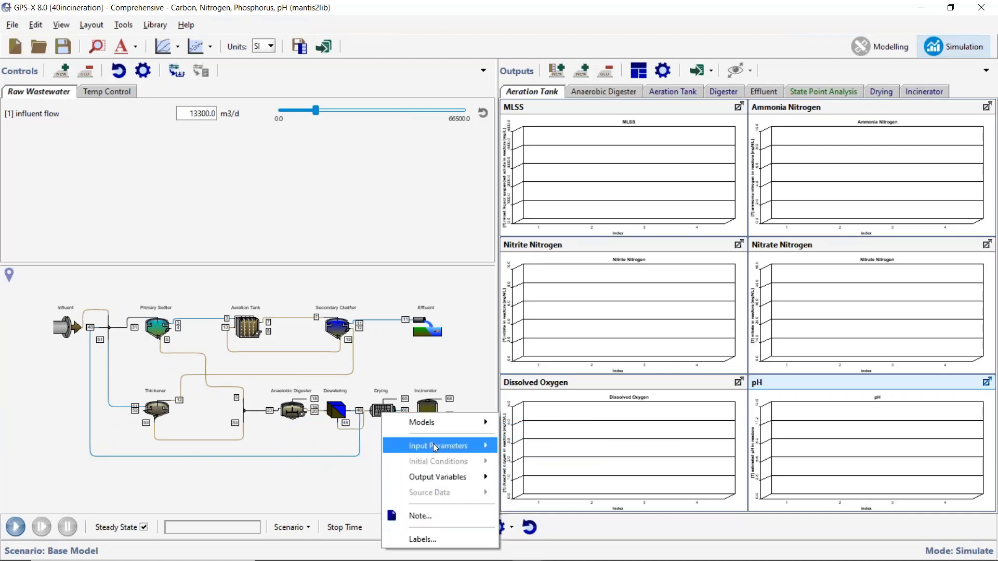
{"action": "mouse_move", "coordinate": [437, 446]}
{"action": "left_click", "coordinate": [555, 450]}
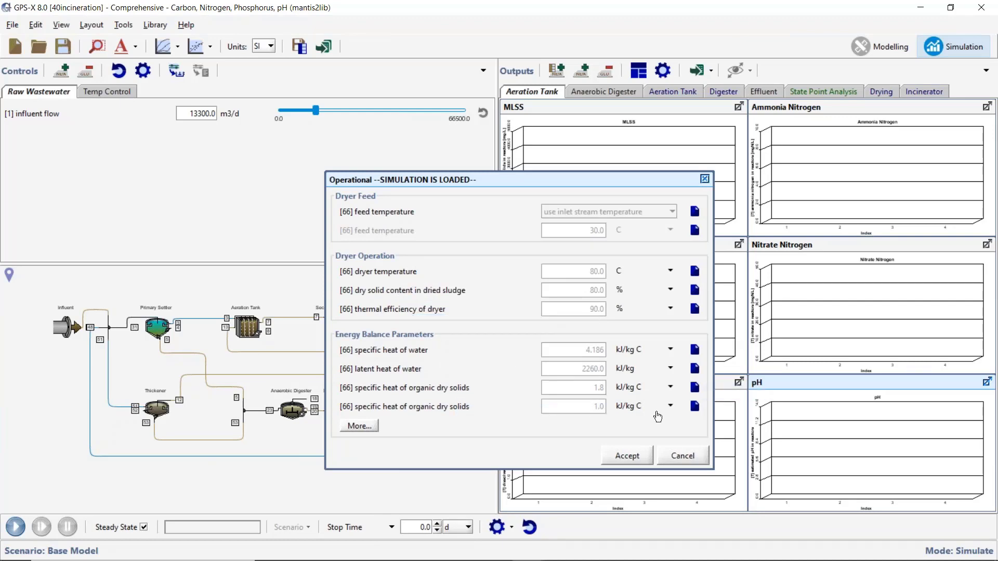
{"action": "left_click", "coordinate": [632, 460]}
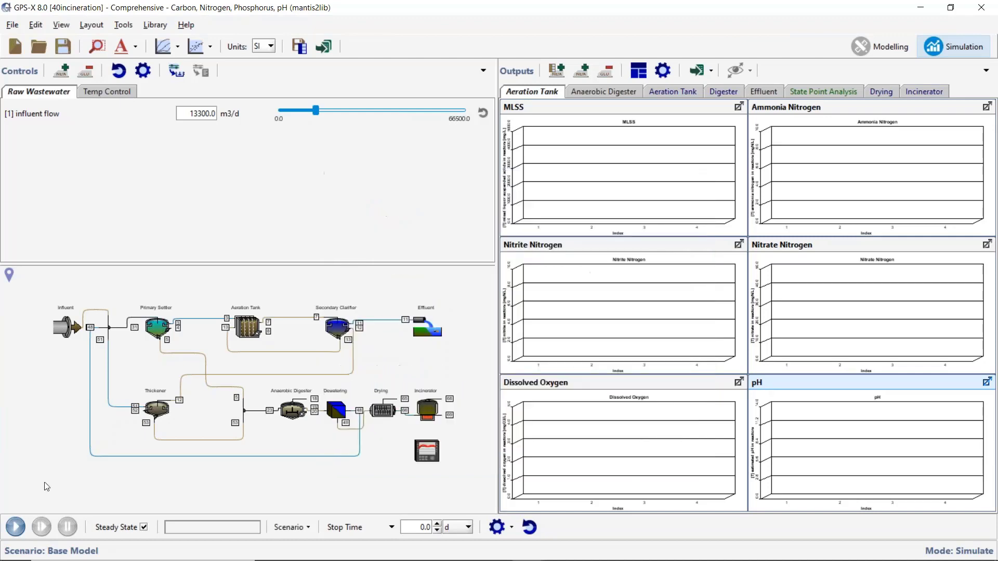
Run the steady-state simulation and examine the Sludge Drying unit's Dryer Variables, from feed sludge properties to dryer properties.
{"action": "left_click", "coordinate": [16, 527]}
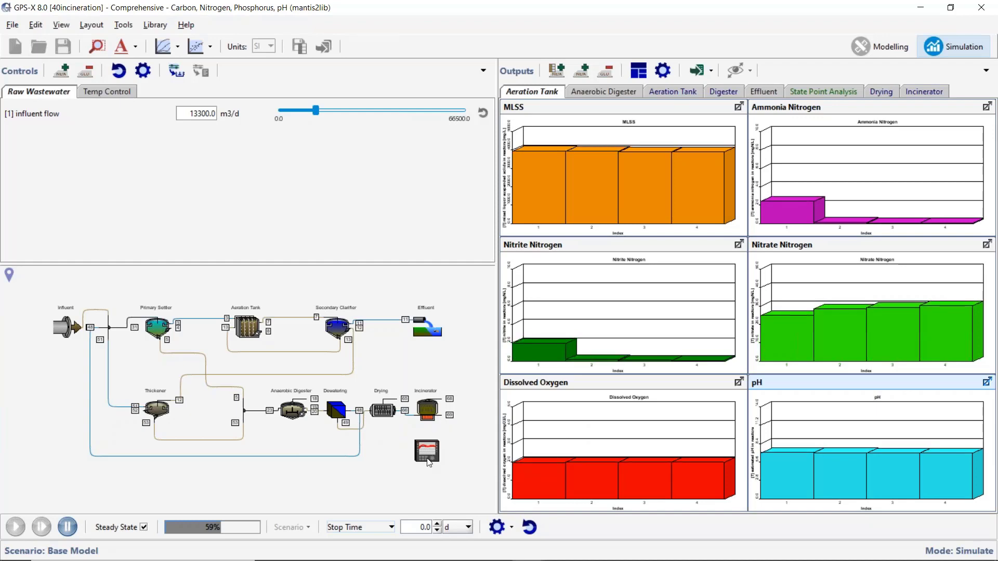
{"action": "right_click", "coordinate": [385, 412]}
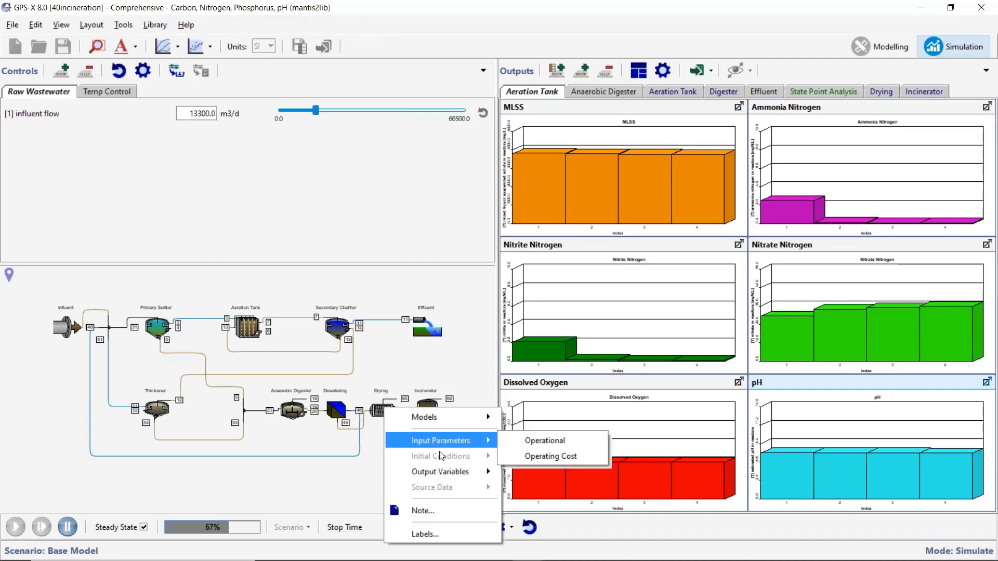
{"action": "mouse_move", "coordinate": [443, 466]}
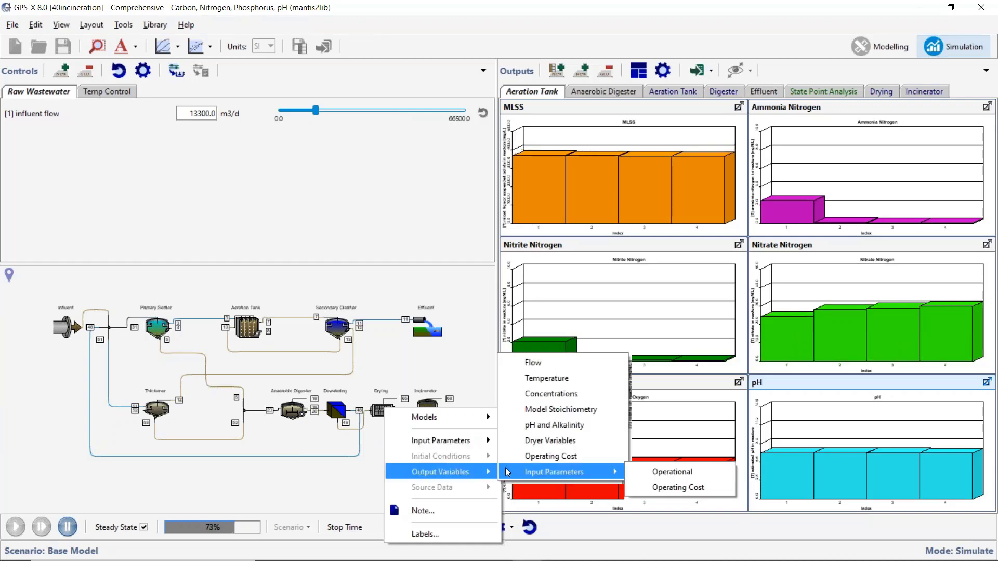
{"action": "left_click", "coordinate": [599, 446]}
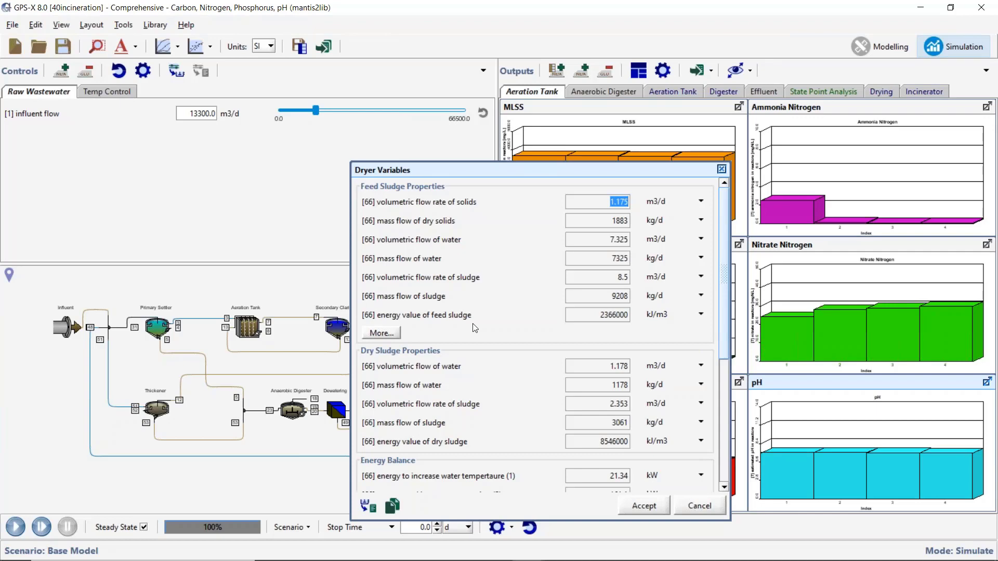
{"action": "scroll", "coordinate": [473, 324], "scroll_direction": "down", "scroll_amount": 4}
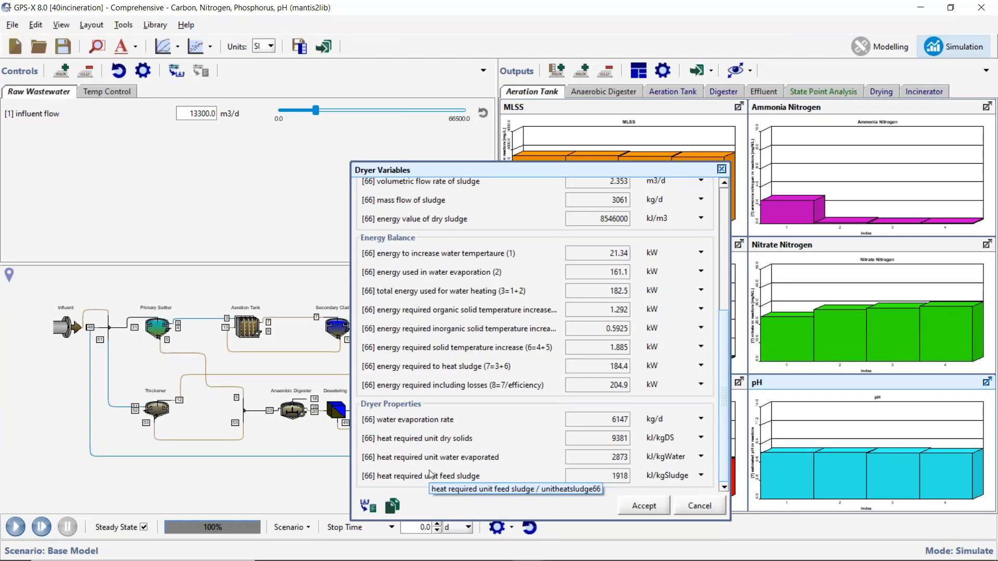
{"action": "left_click", "coordinate": [698, 508]}
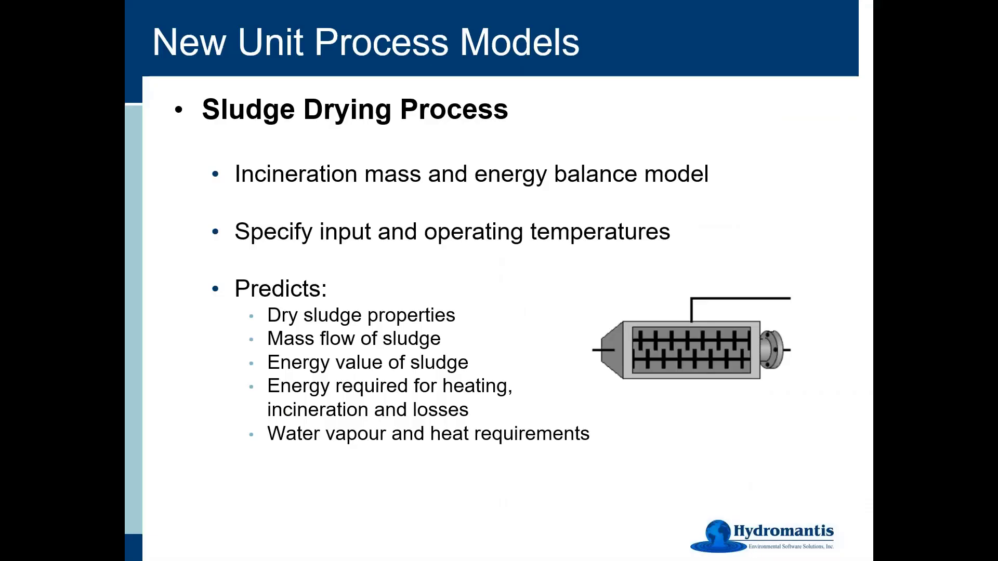
{"action": "key", "text": "Right"}
{"action": "key", "text": "Right"}
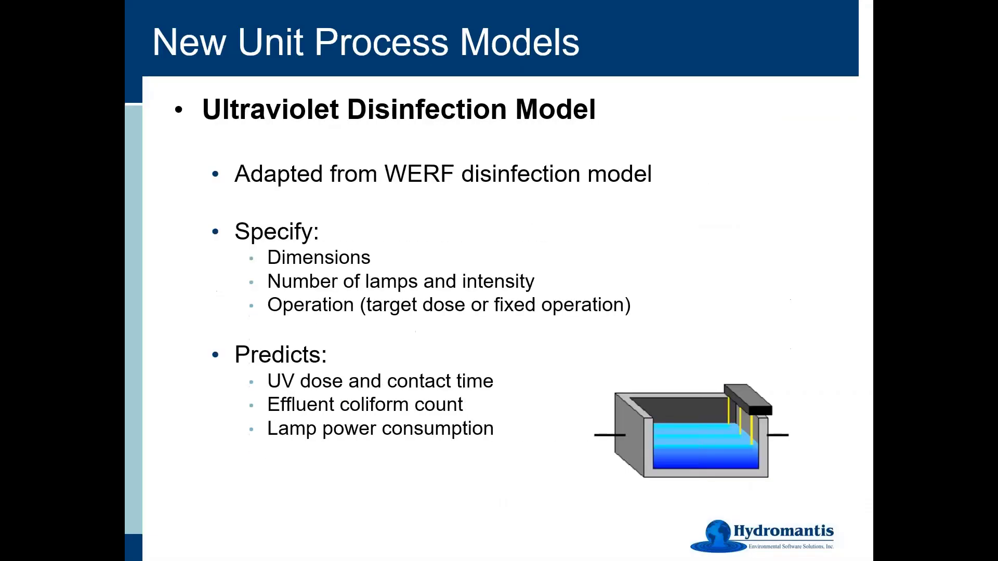
{"action": "key", "text": "Right"}
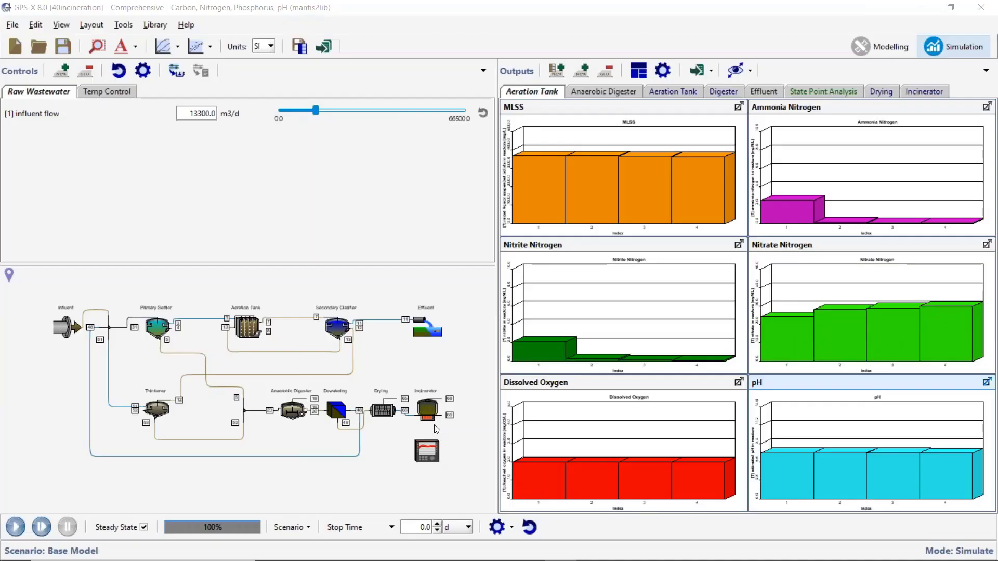
Review the Incinerator's physical and operational input parameters, and close both parameter forms.
{"action": "right_click", "coordinate": [433, 415]}
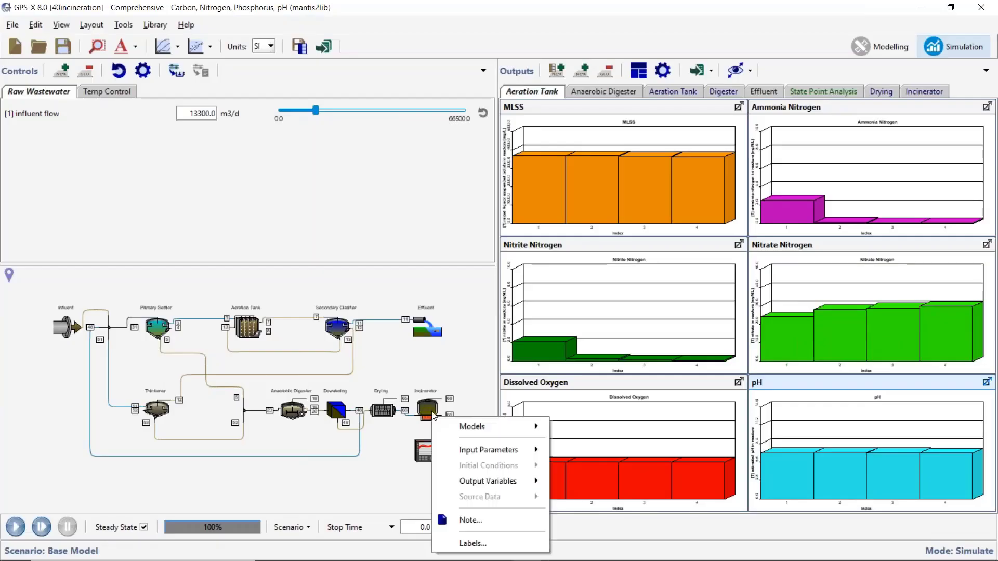
{"action": "mouse_move", "coordinate": [525, 450]}
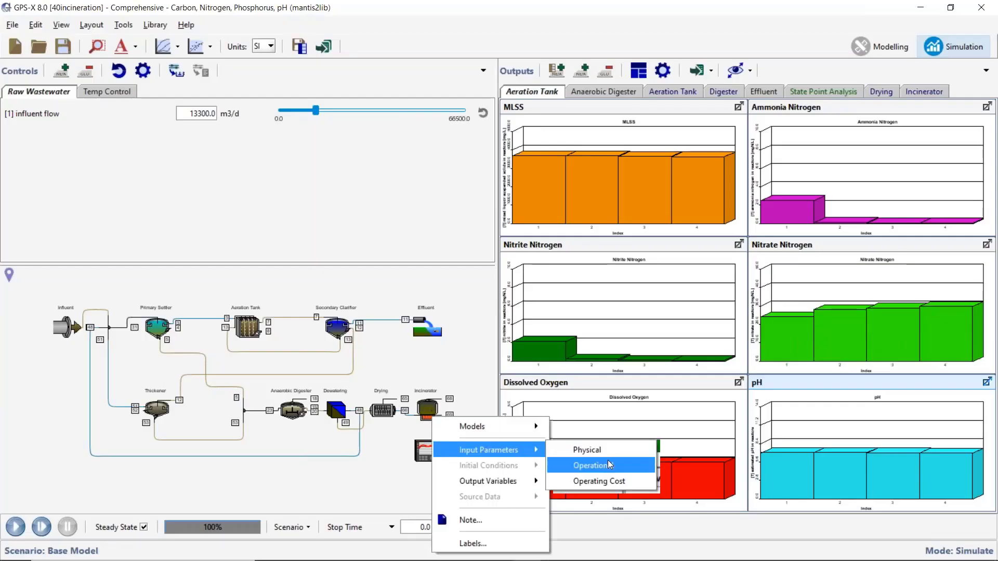
{"action": "left_click", "coordinate": [587, 450]}
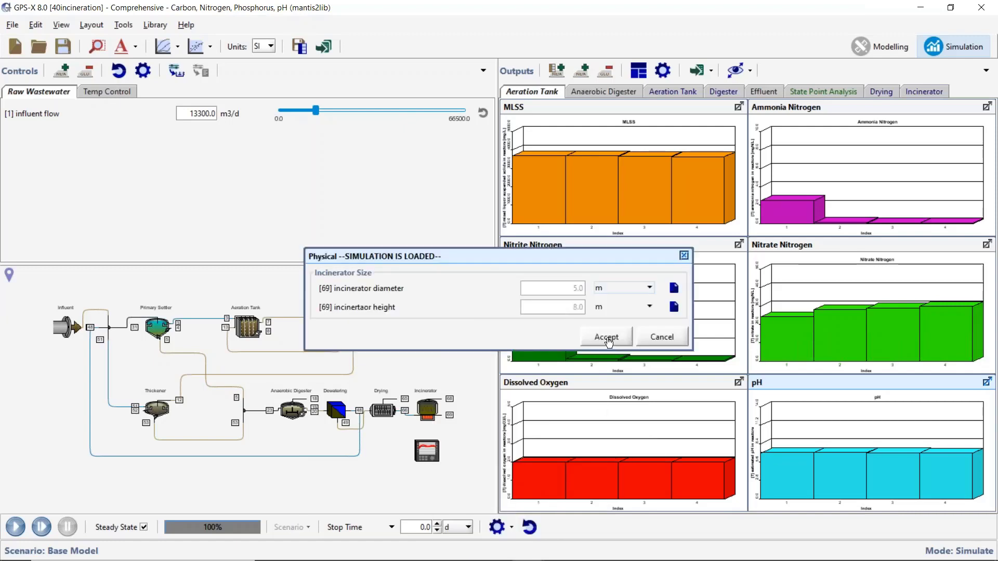
{"action": "right_click", "coordinate": [423, 399]}
{"action": "mouse_move", "coordinate": [559, 435]}
{"action": "left_click", "coordinate": [583, 450]}
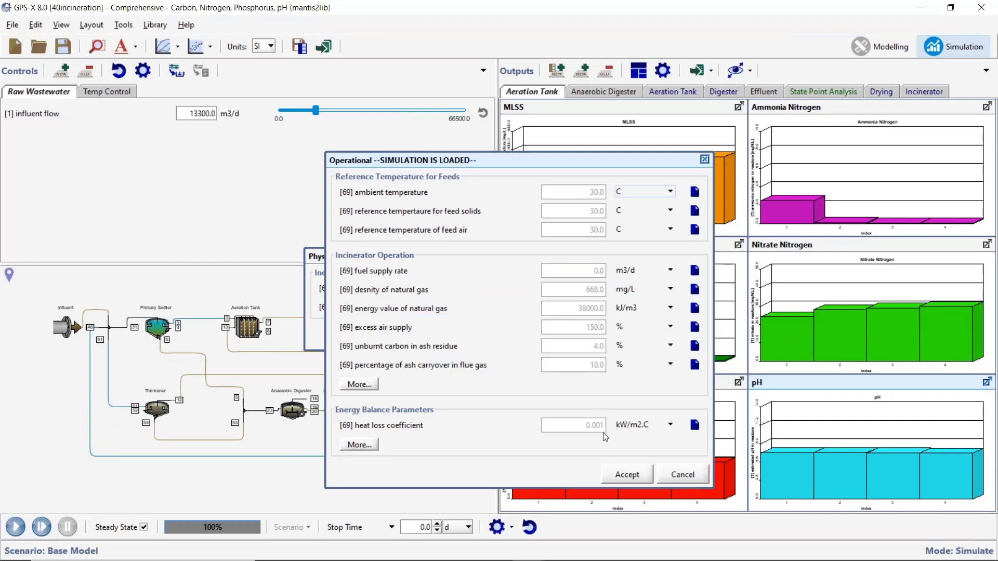
{"action": "left_click", "coordinate": [643, 475]}
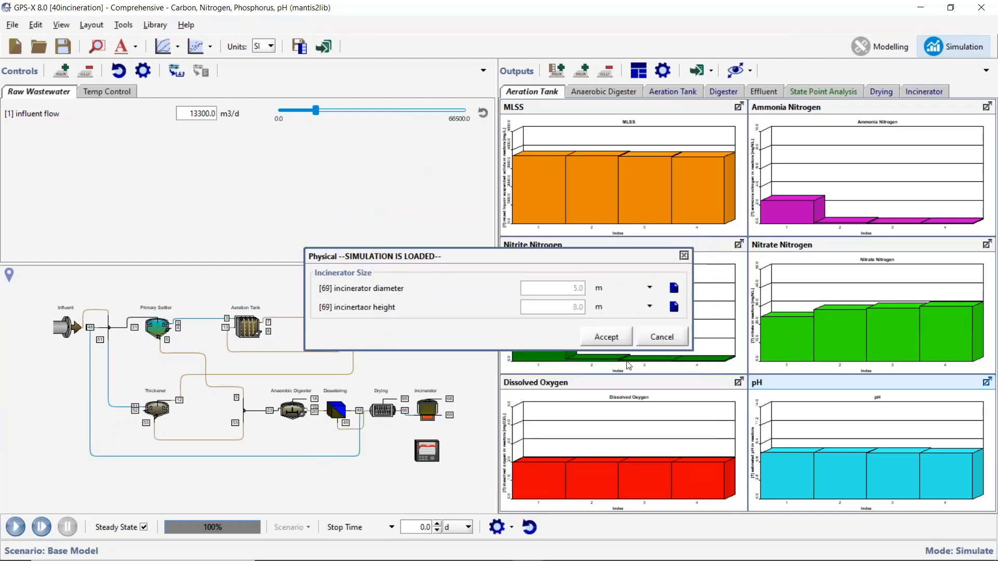
{"action": "left_click", "coordinate": [612, 338]}
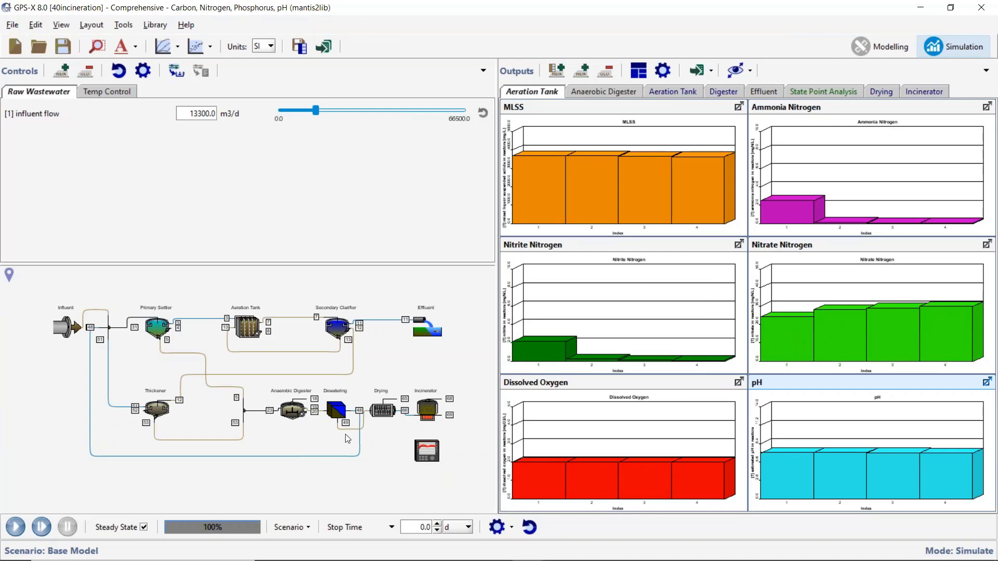
Examine the Incinerator's Energy Balance output variables, covering estimated temperature, heat inputs and heat outputs.
{"action": "right_click", "coordinate": [428, 405]}
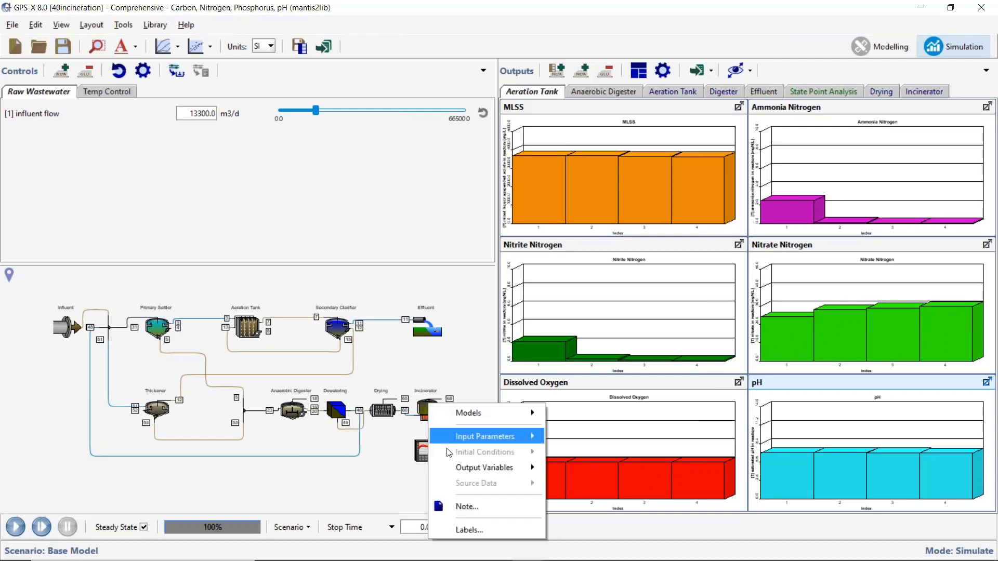
{"action": "mouse_move", "coordinate": [499, 468]}
{"action": "left_click", "coordinate": [604, 498]}
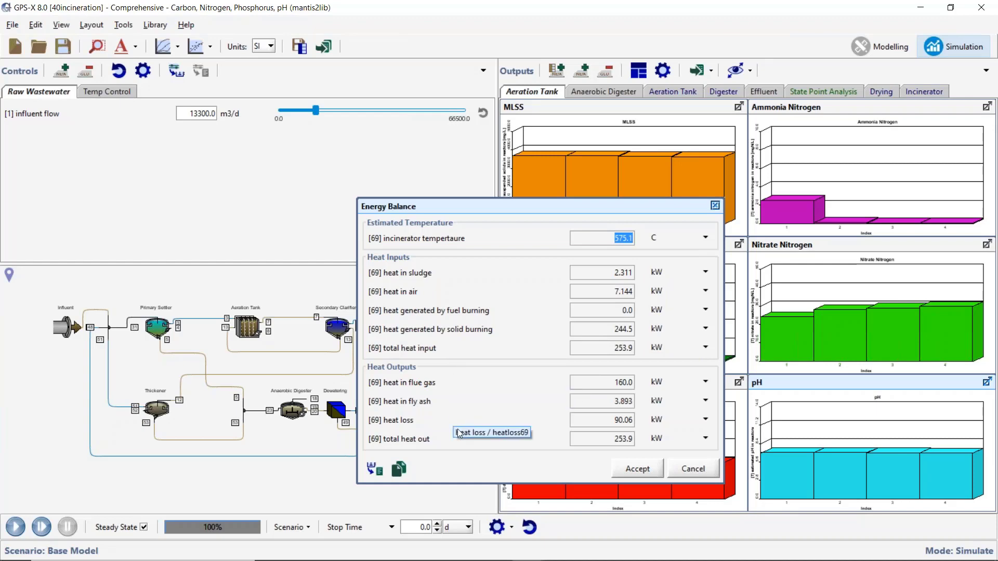
{"action": "left_click", "coordinate": [639, 469]}
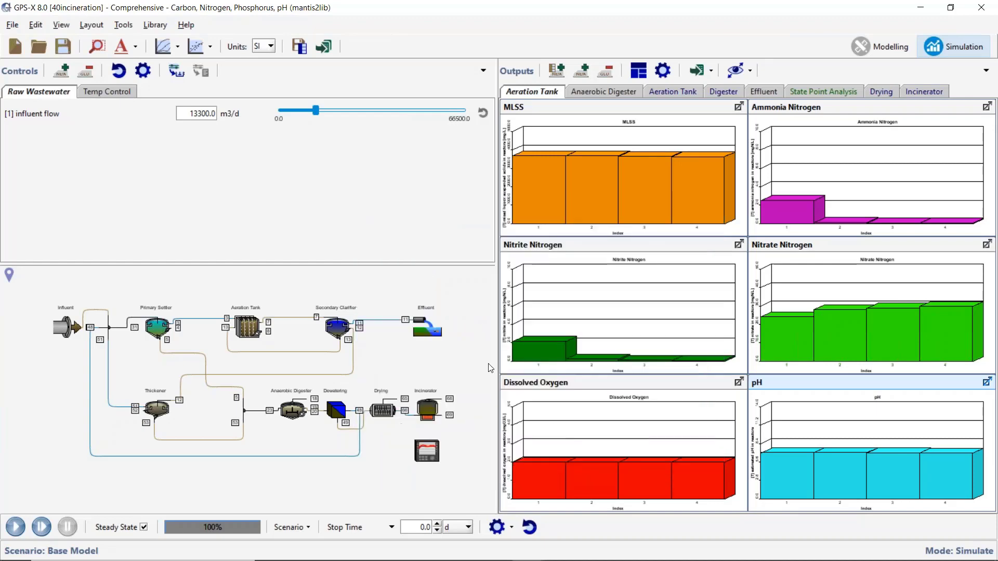
Examine the Incinerator's Design Variables outputs, such as feed loading rate, air to feed ratio and specific heats.
{"action": "right_click", "coordinate": [433, 412]}
{"action": "mouse_move", "coordinate": [487, 475]}
{"action": "mouse_move", "coordinate": [604, 469]}
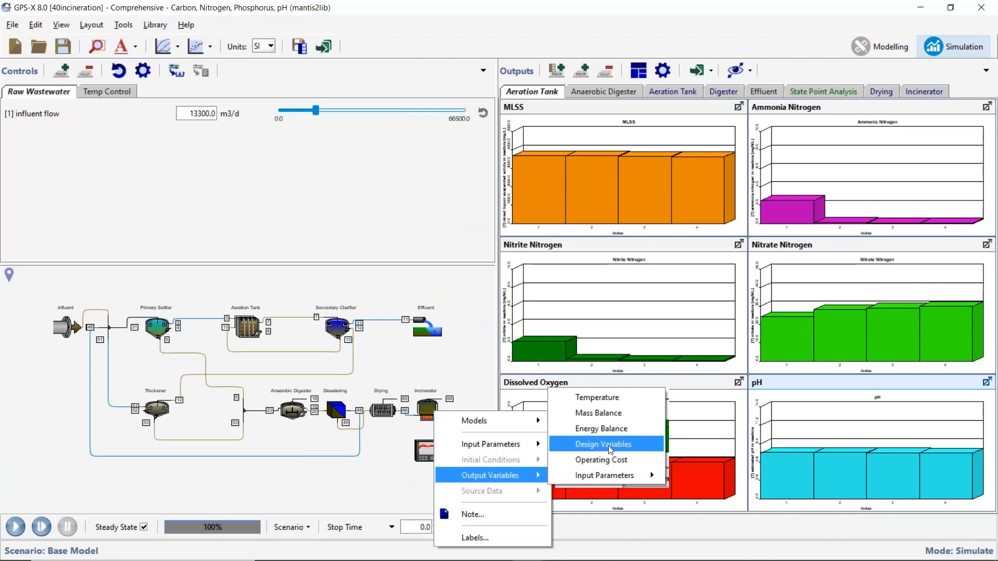
{"action": "left_click", "coordinate": [603, 444]}
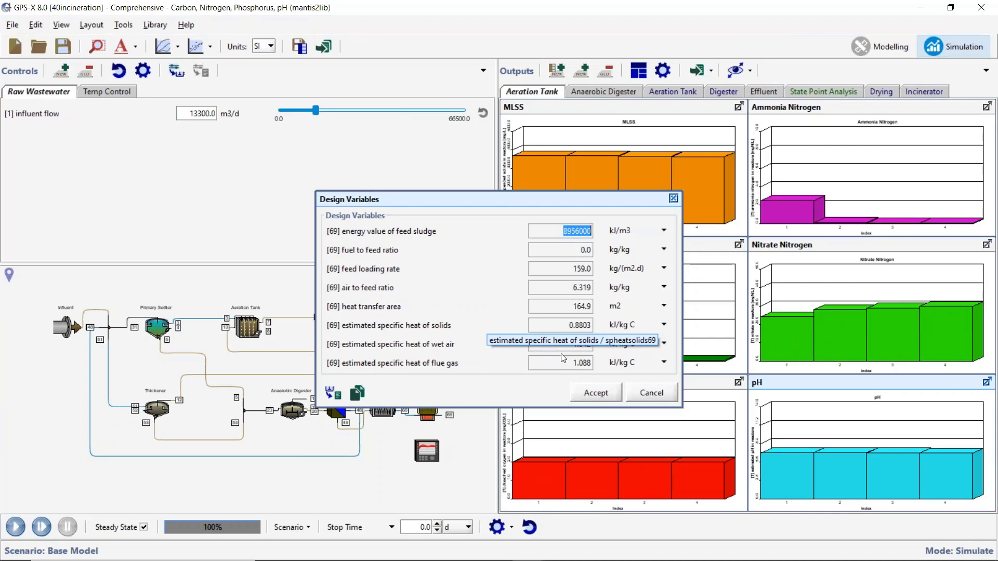
{"action": "left_click", "coordinate": [593, 394]}
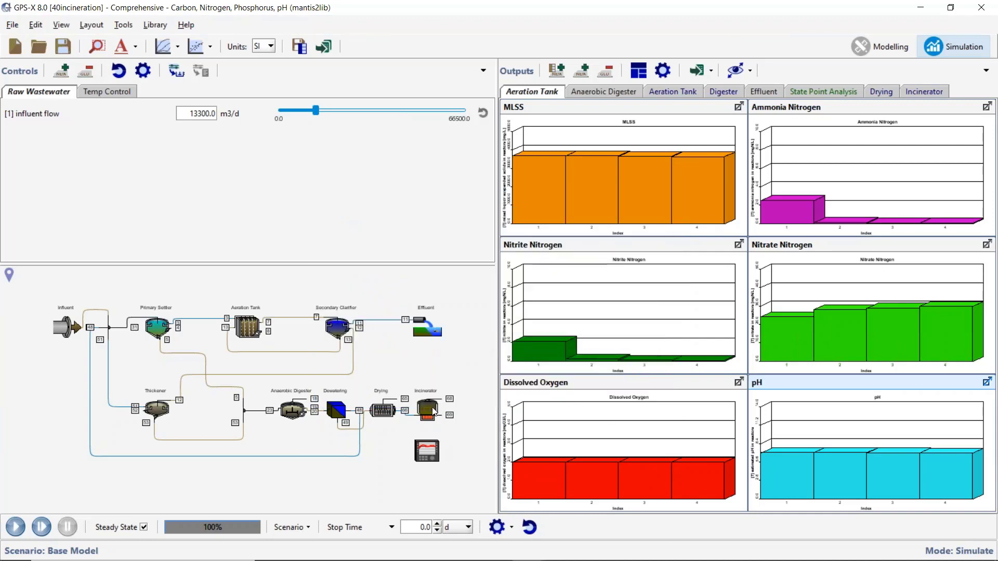
Reopen the Incinerator's Energy Balance outputs for a brief check and close them.
{"action": "right_click", "coordinate": [434, 411]}
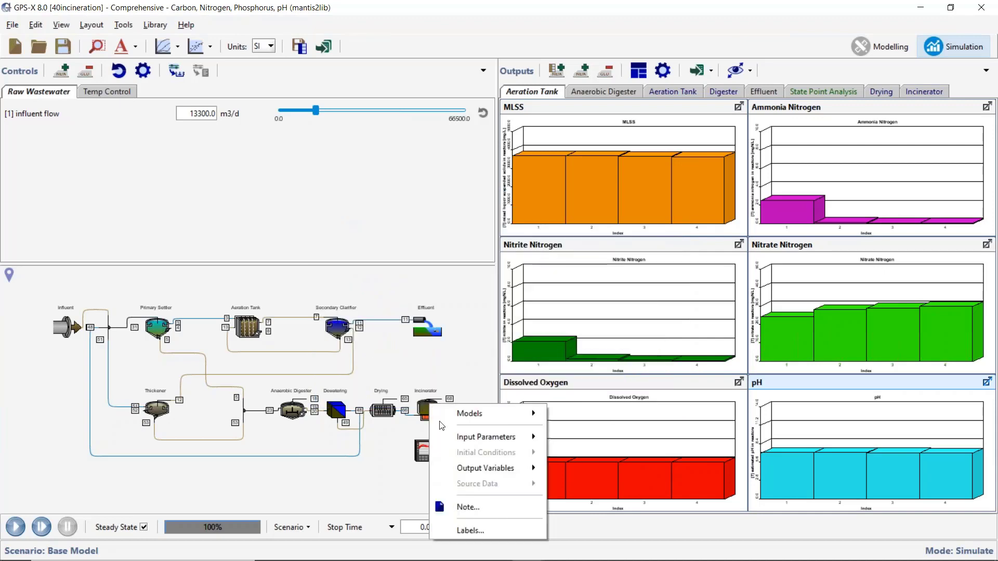
{"action": "mouse_move", "coordinate": [494, 469]}
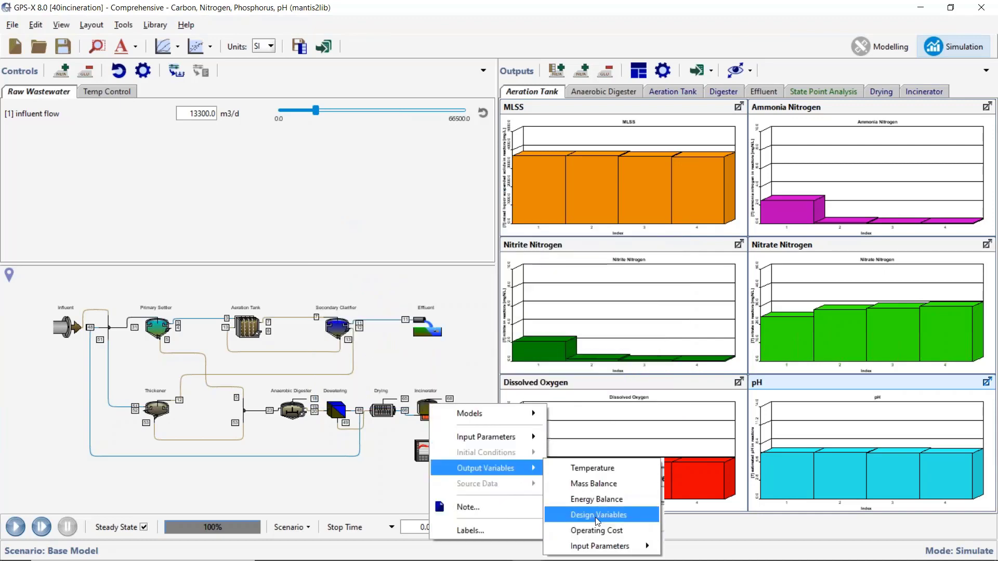
{"action": "left_click", "coordinate": [598, 497]}
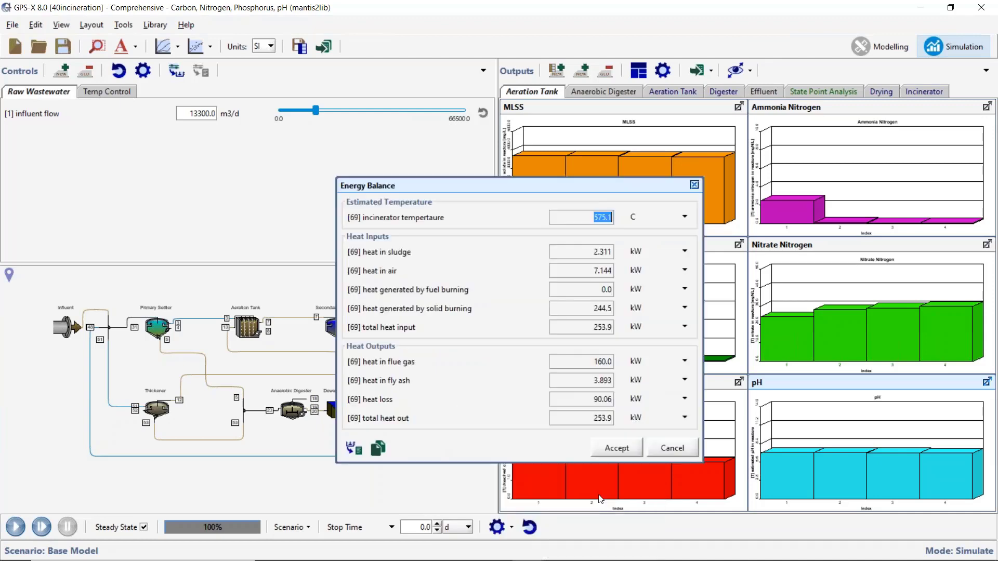
{"action": "left_click", "coordinate": [614, 448]}
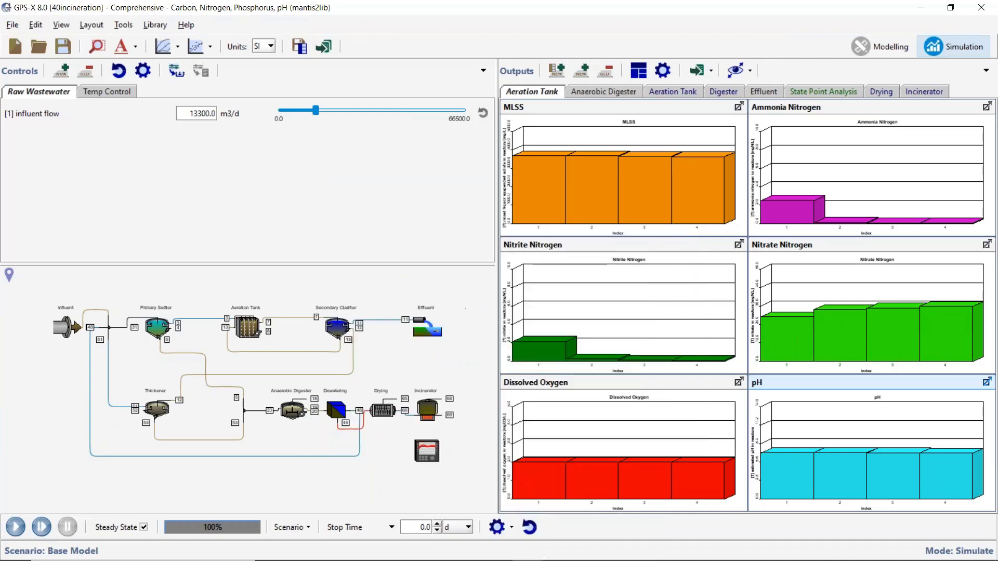
Examine the Incinerator's Mass Balance output variables, covering feed, fuel, oxygen and air requirements and ash composition, and close the form.
{"action": "right_click", "coordinate": [431, 411]}
{"action": "mouse_move", "coordinate": [468, 473]}
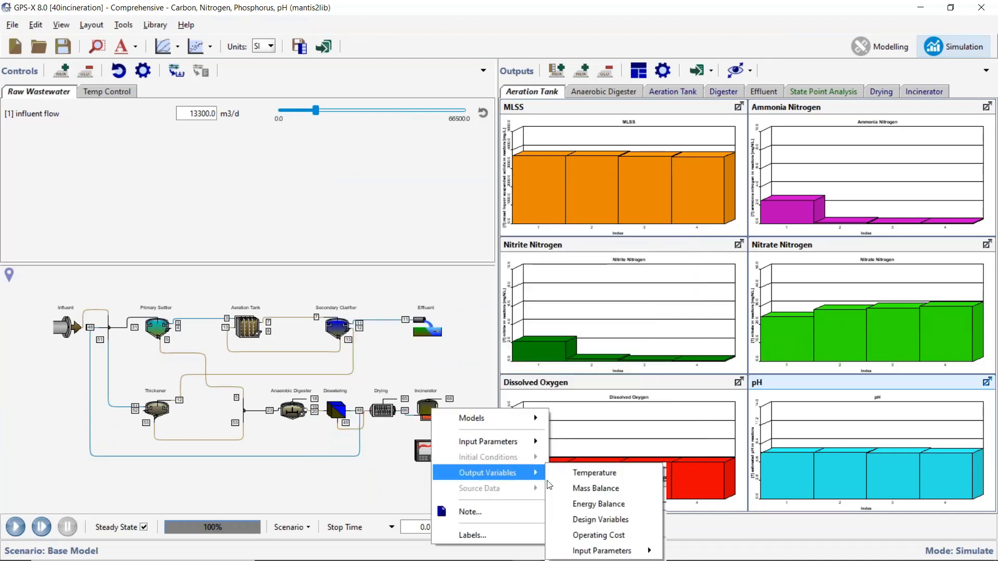
{"action": "left_click", "coordinate": [589, 482]}
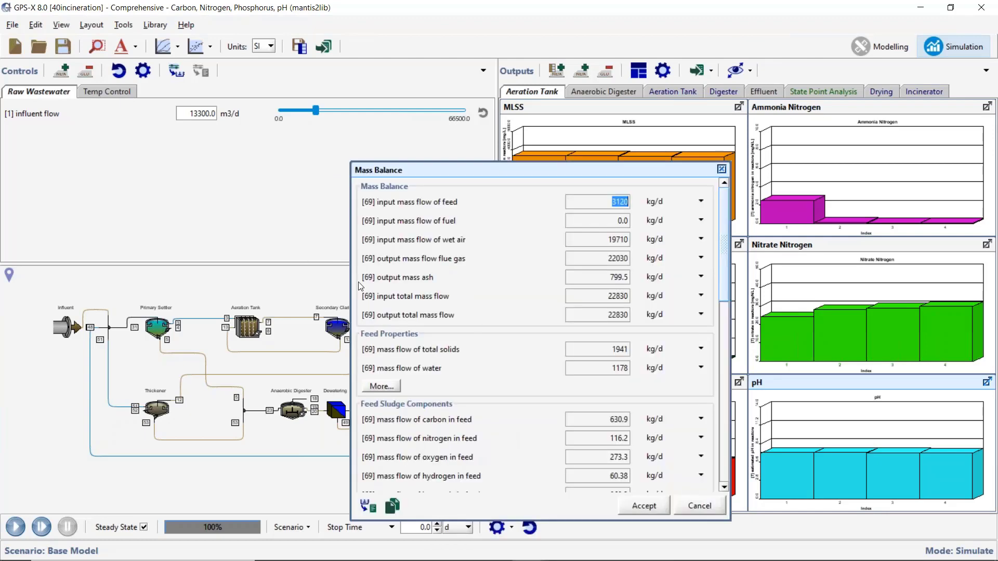
{"action": "scroll", "coordinate": [480, 319], "scroll_direction": "down", "scroll_amount": 3}
{"action": "scroll", "coordinate": [480, 319], "scroll_direction": "down", "scroll_amount": 8}
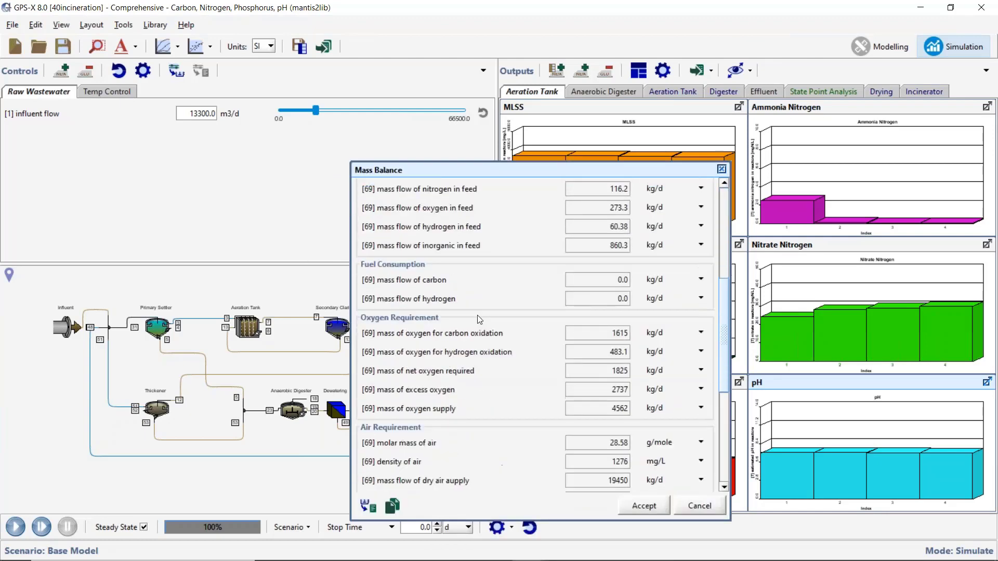
{"action": "scroll", "coordinate": [480, 320], "scroll_direction": "down", "scroll_amount": 5}
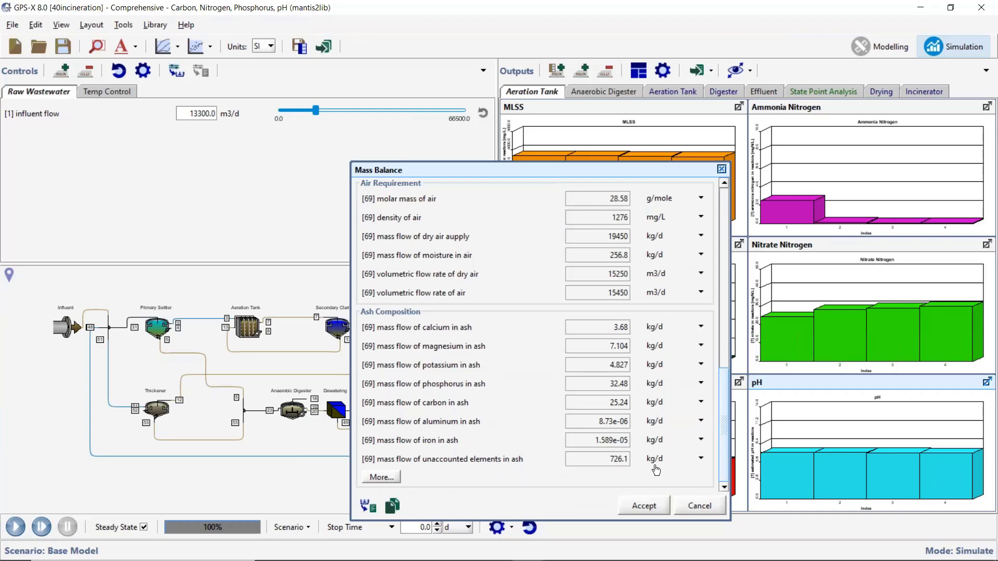
{"action": "left_click", "coordinate": [644, 506]}
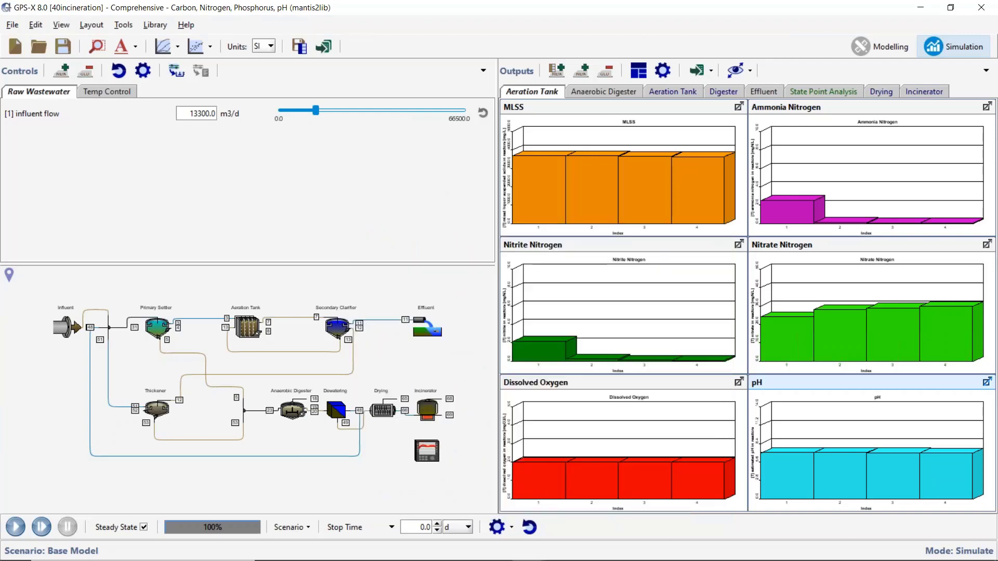
{"action": "mouse_move", "coordinate": [431, 559]}
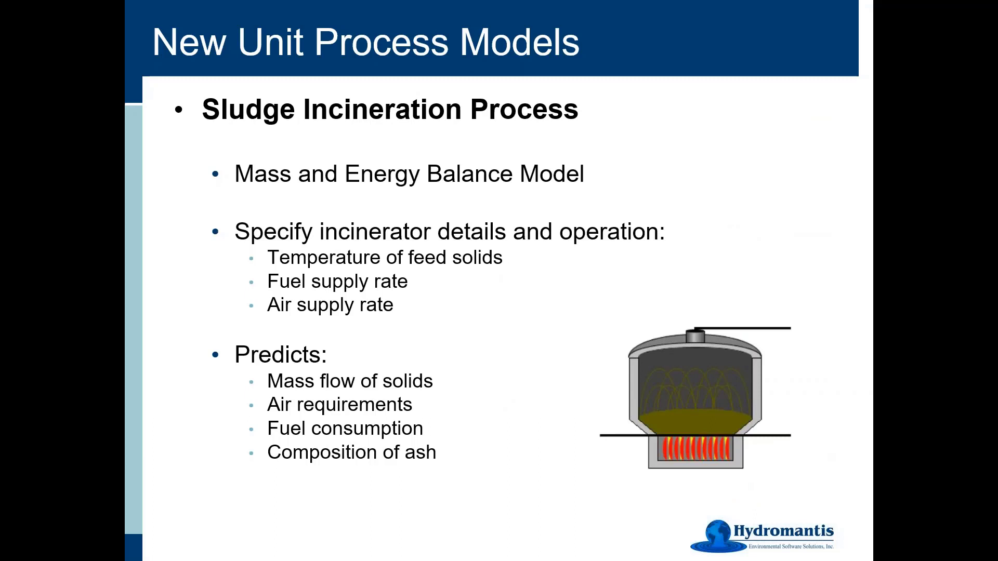
{"action": "key", "text": "Right"}
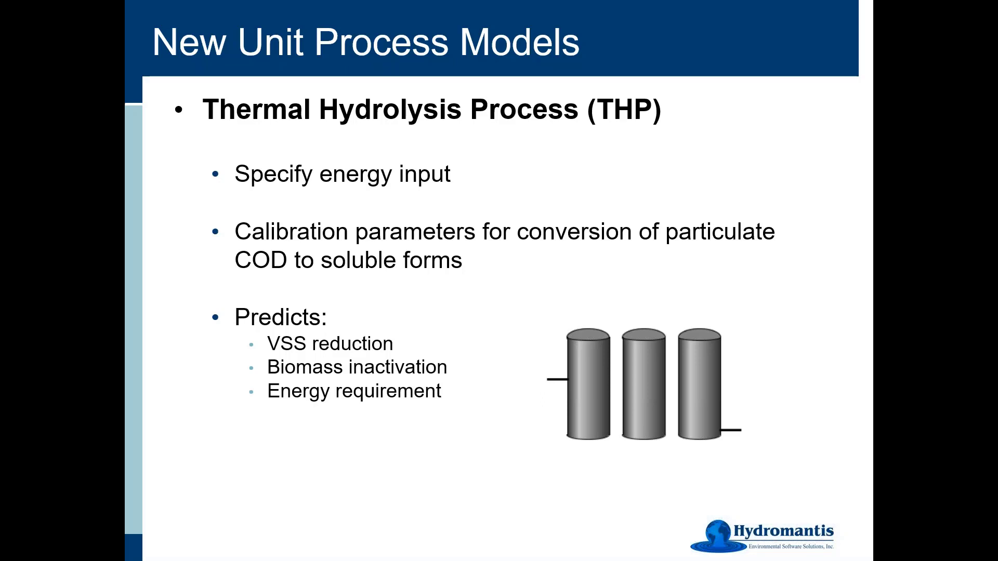
{"action": "key", "text": "Right"}
{"action": "key", "text": "Left"}
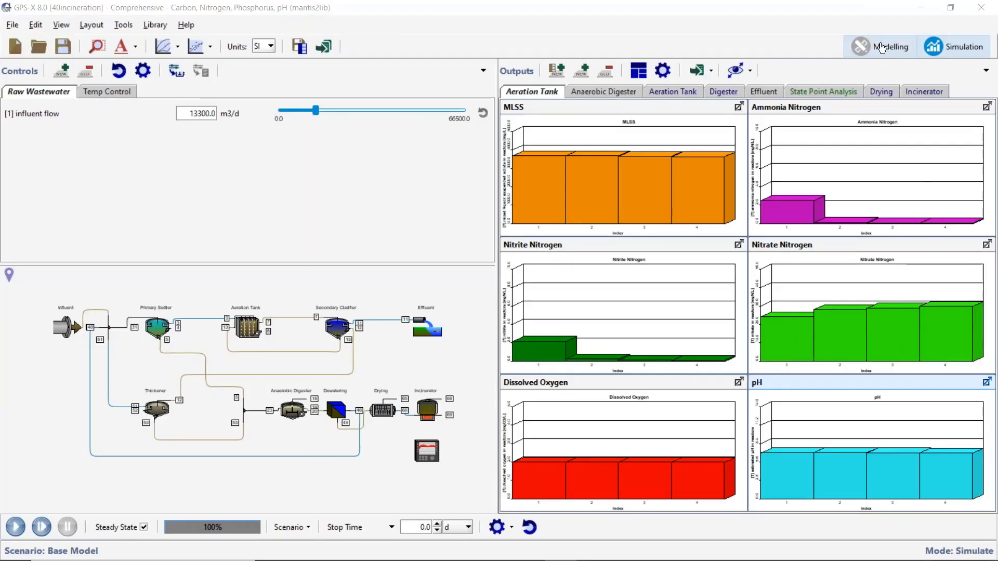
Return to modelling mode and open the Thermal Hydrolysis sample layout from the Unit Process Examples topic.
{"action": "left_click", "coordinate": [882, 48]}
{"action": "left_click", "coordinate": [12, 24]}
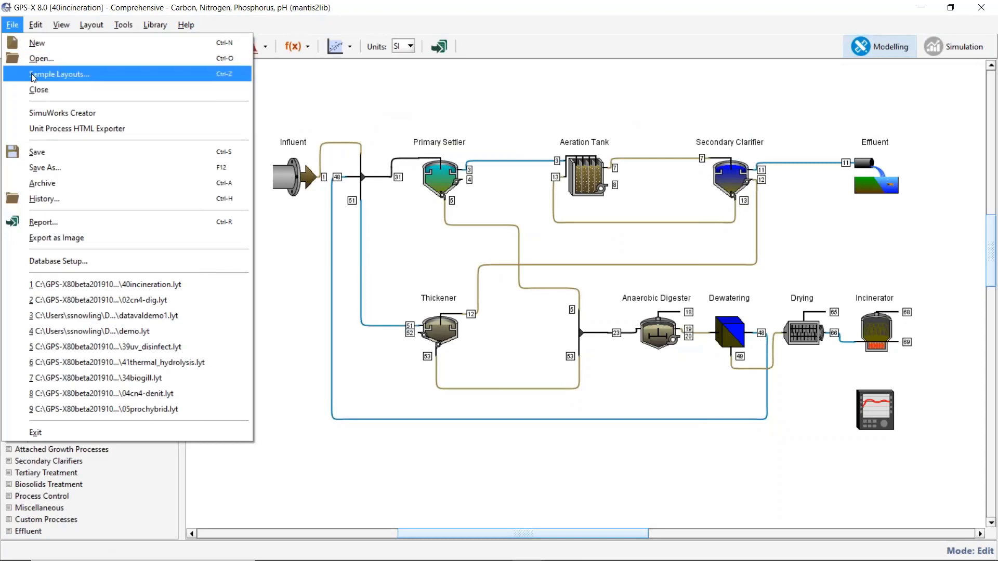
{"action": "left_click", "coordinate": [31, 74]}
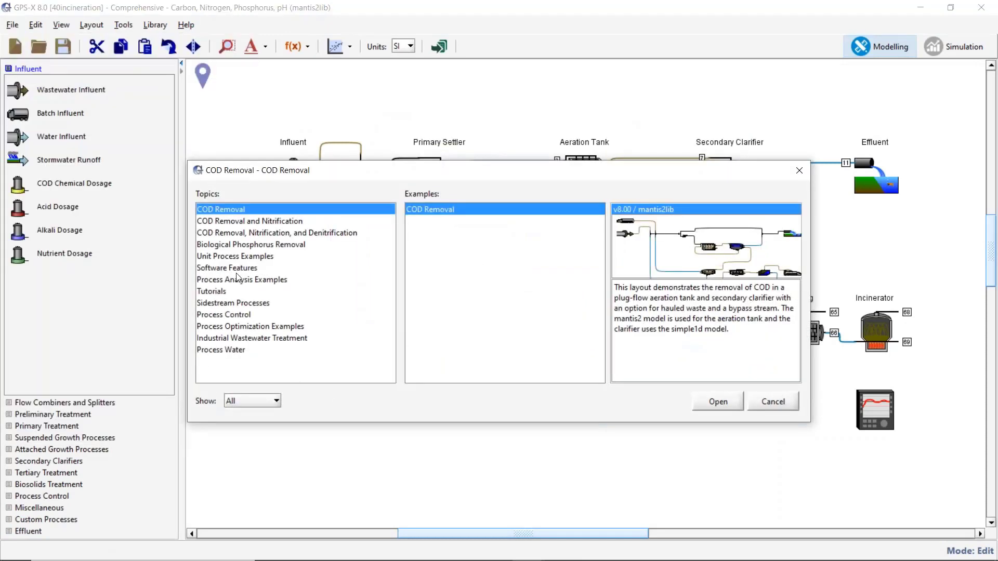
{"action": "left_click", "coordinate": [236, 256]}
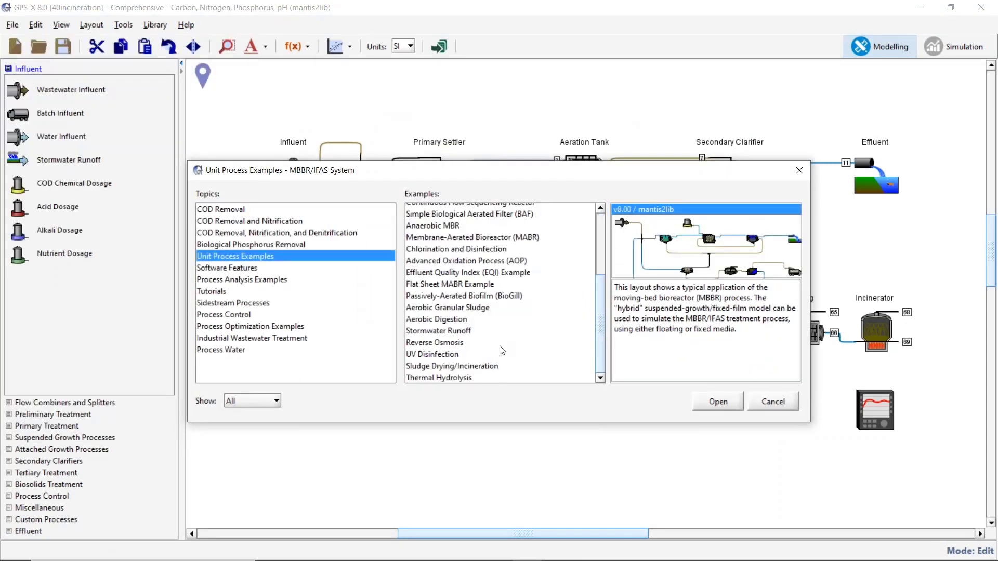
{"action": "left_click", "coordinate": [466, 378]}
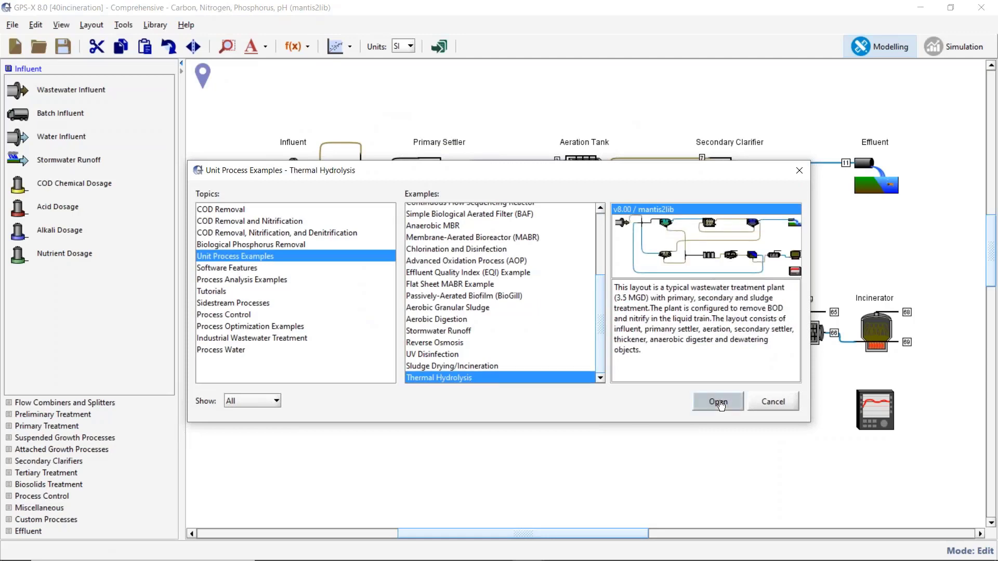
{"action": "left_click", "coordinate": [719, 402]}
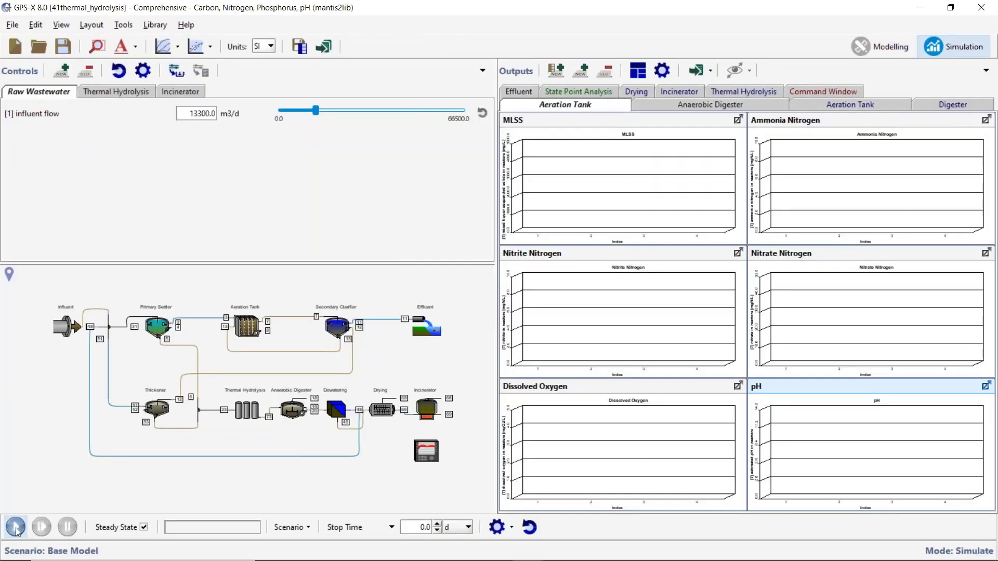
Run the steady-state simulation of the thermal hydrolysis layout and display the Thermal Hydrolysis controls and Digester outputs.
{"action": "left_click", "coordinate": [15, 527]}
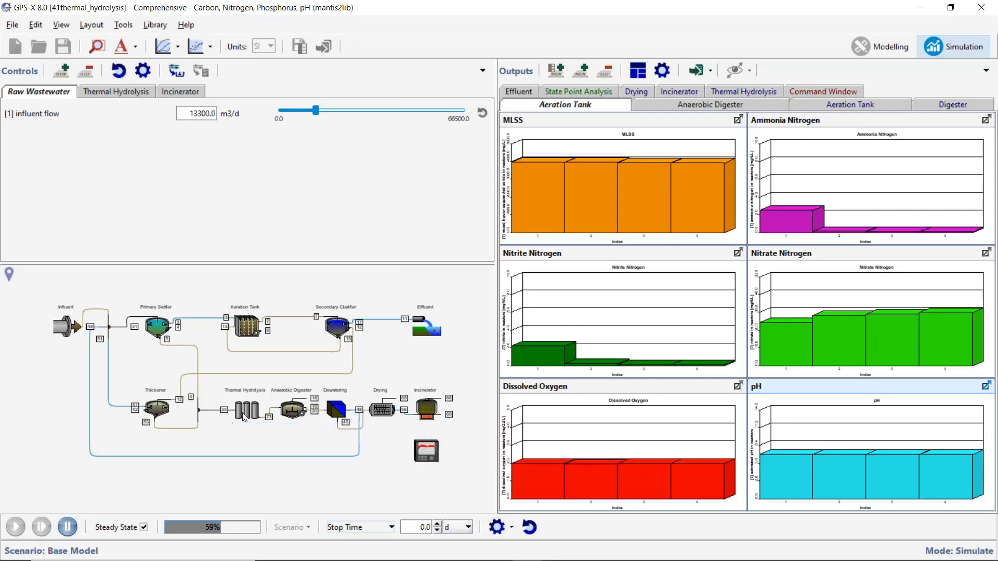
{"action": "left_click", "coordinate": [118, 91]}
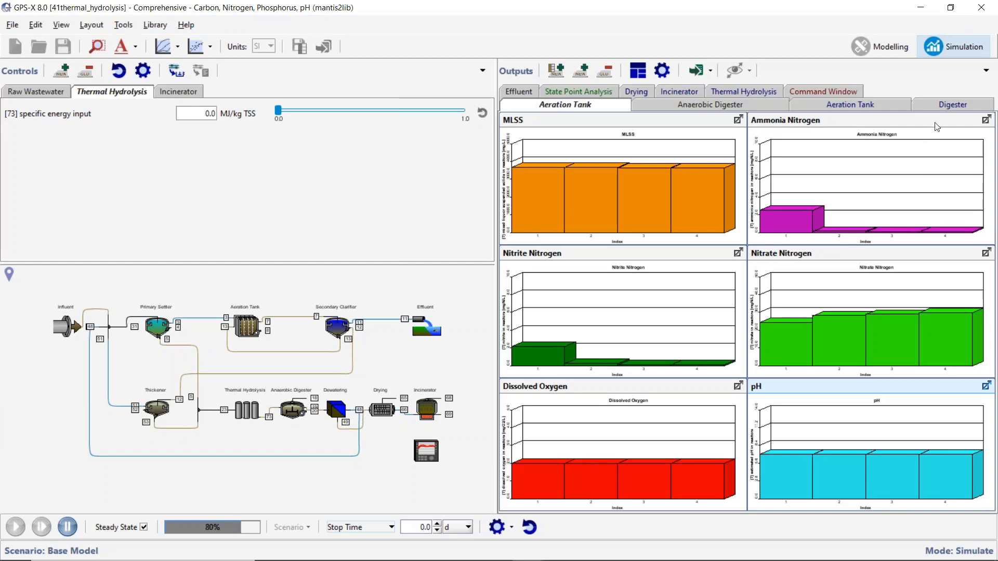
{"action": "left_click", "coordinate": [944, 103]}
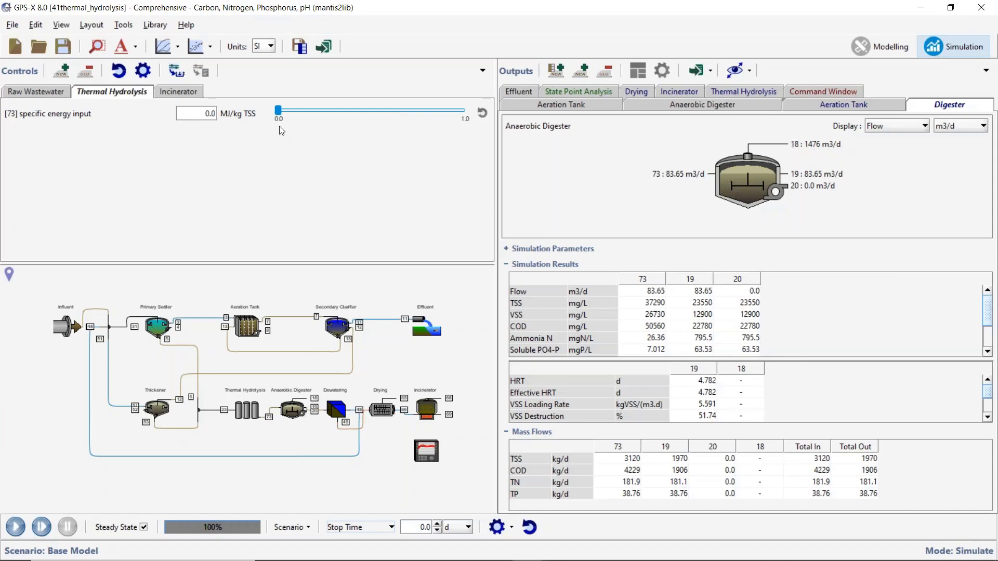
Set the thermal hydrolysis specific energy input to 1.0 MJ/kg TSS and rerun the simulation.
{"action": "left_click_drag", "start_coordinate": [279, 111], "coordinate": [467, 111]}
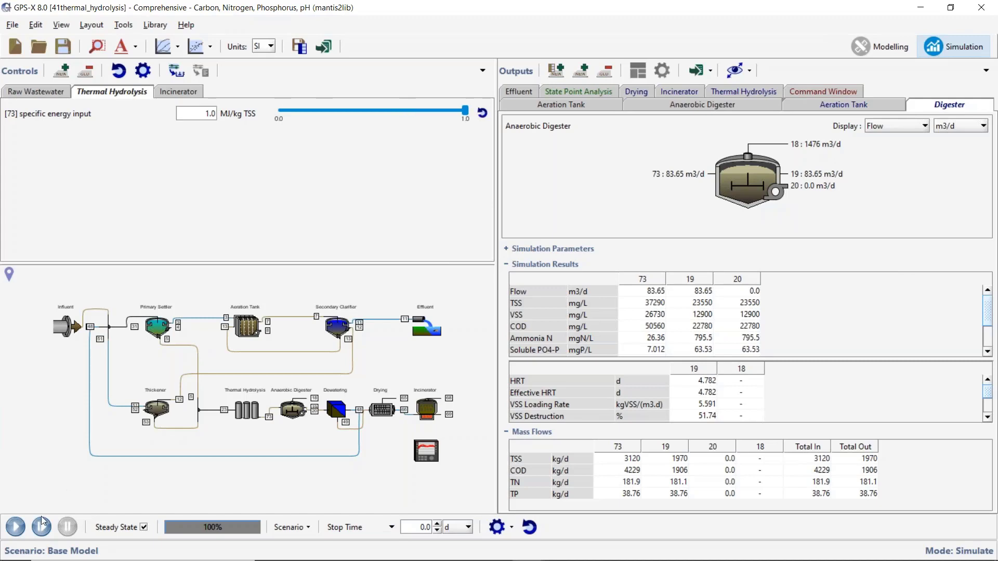
{"action": "left_click", "coordinate": [13, 529]}
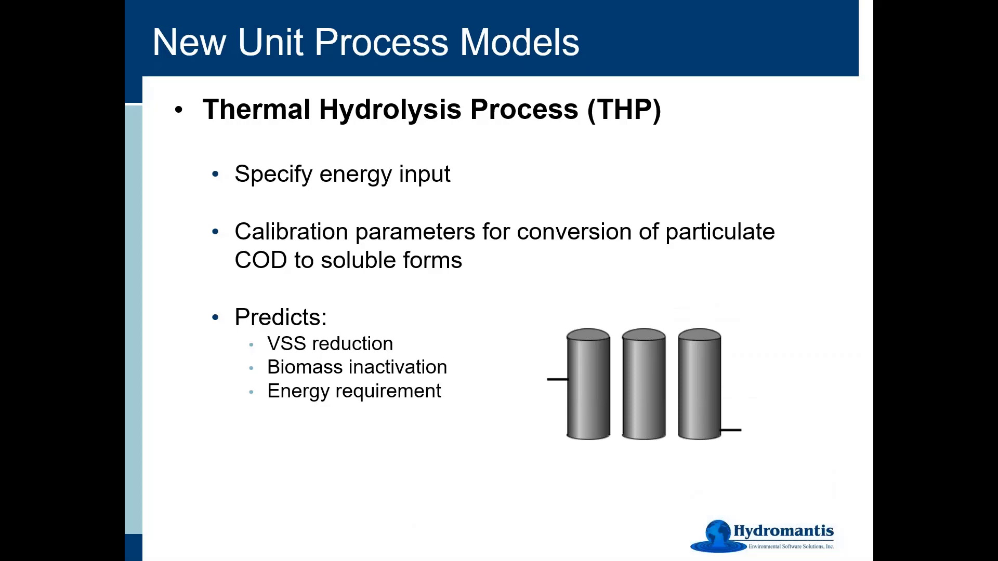
{"action": "key", "text": "Right"}
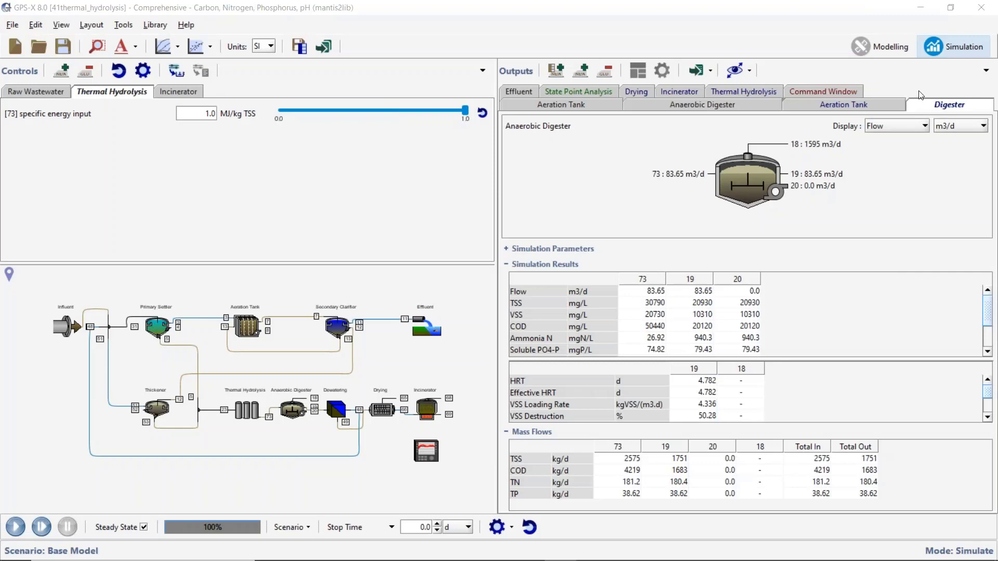
Open the UV Disinfection sample layout from the Unit Process Examples topic and auto-arrange its output graphs in simulation mode.
{"action": "left_click", "coordinate": [895, 47]}
{"action": "left_click", "coordinate": [11, 25]}
{"action": "left_click", "coordinate": [66, 73]}
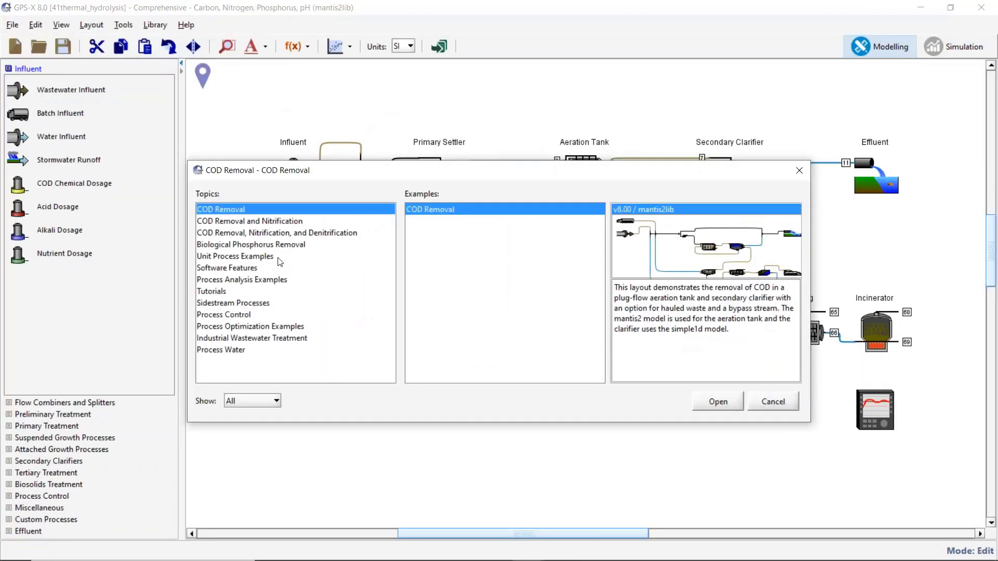
{"action": "left_click", "coordinate": [280, 256]}
{"action": "scroll", "coordinate": [541, 370], "scroll_direction": "down", "scroll_amount": 3}
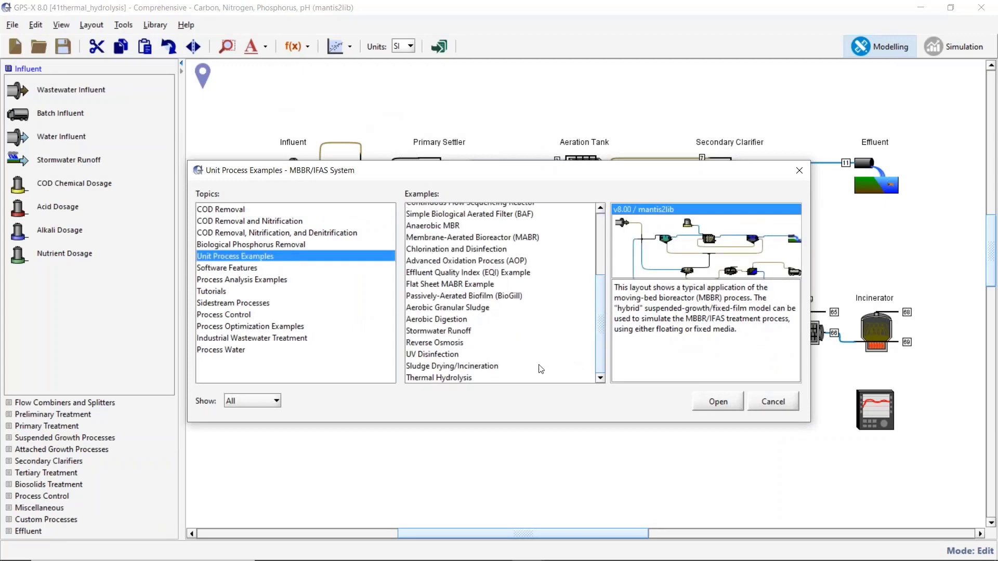
{"action": "left_click", "coordinate": [490, 355]}
{"action": "left_click", "coordinate": [717, 401]}
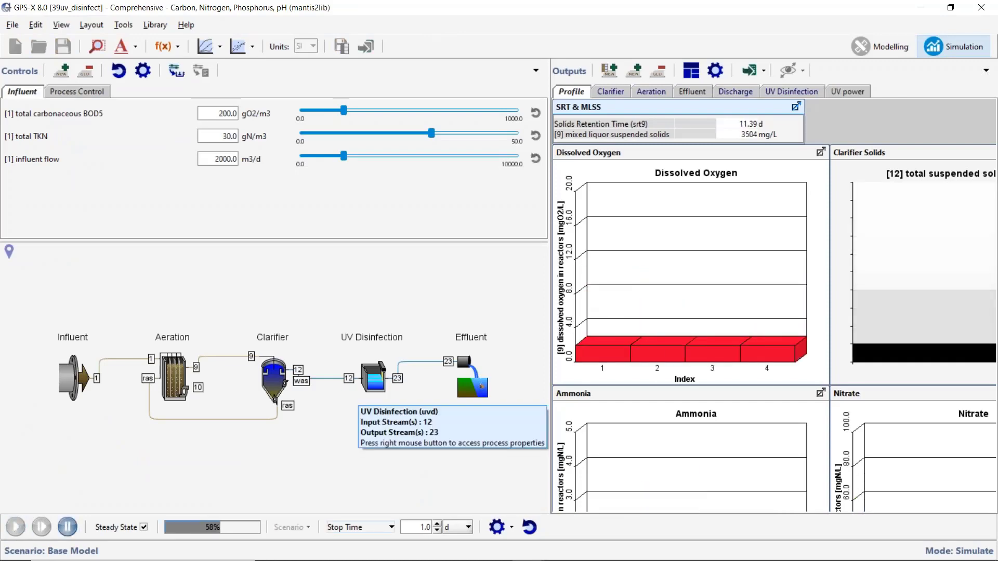
{"action": "left_click", "coordinate": [699, 67]}
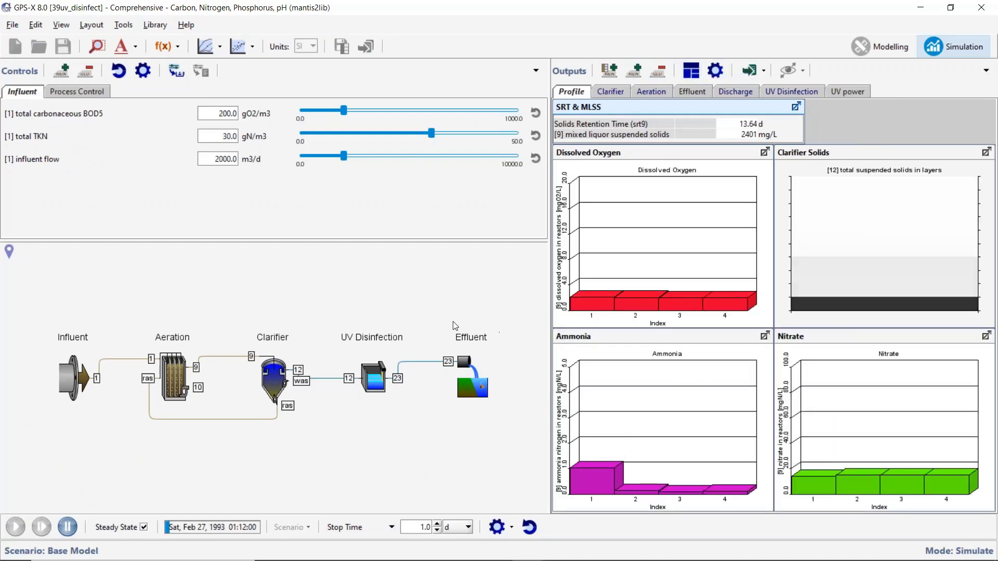
Examine the UV Disinfection object's UV Calculations outputs, such as effluent coliform density, UV dose and lamp power consumption, and close them.
{"action": "right_click", "coordinate": [376, 381]}
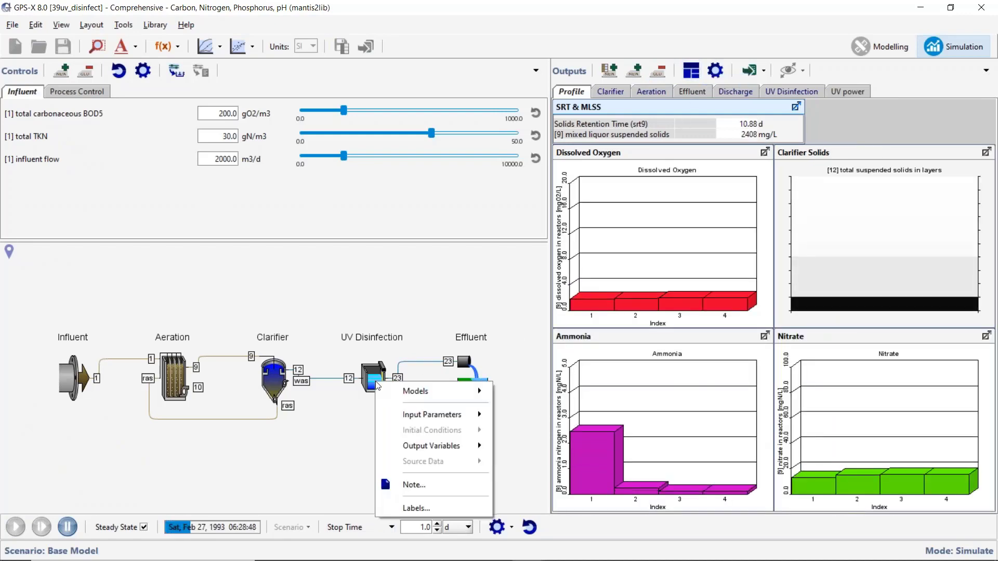
{"action": "mouse_move", "coordinate": [432, 451]}
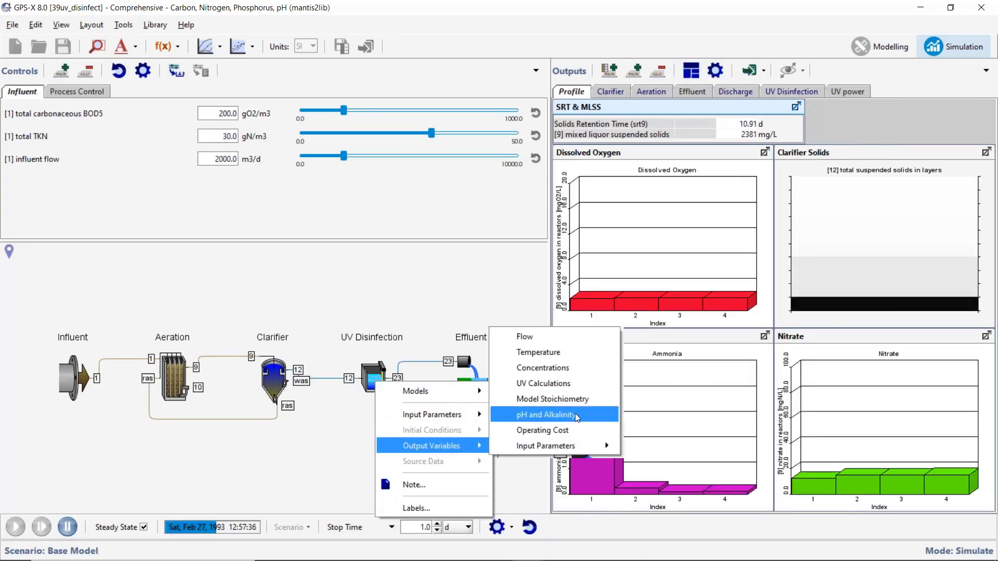
{"action": "left_click", "coordinate": [579, 389]}
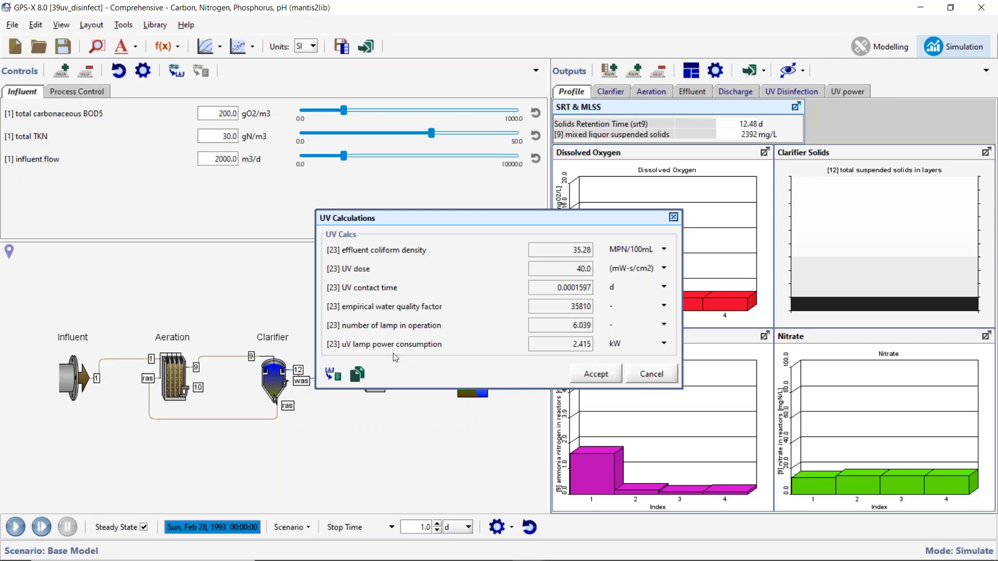
{"action": "left_click", "coordinate": [654, 376]}
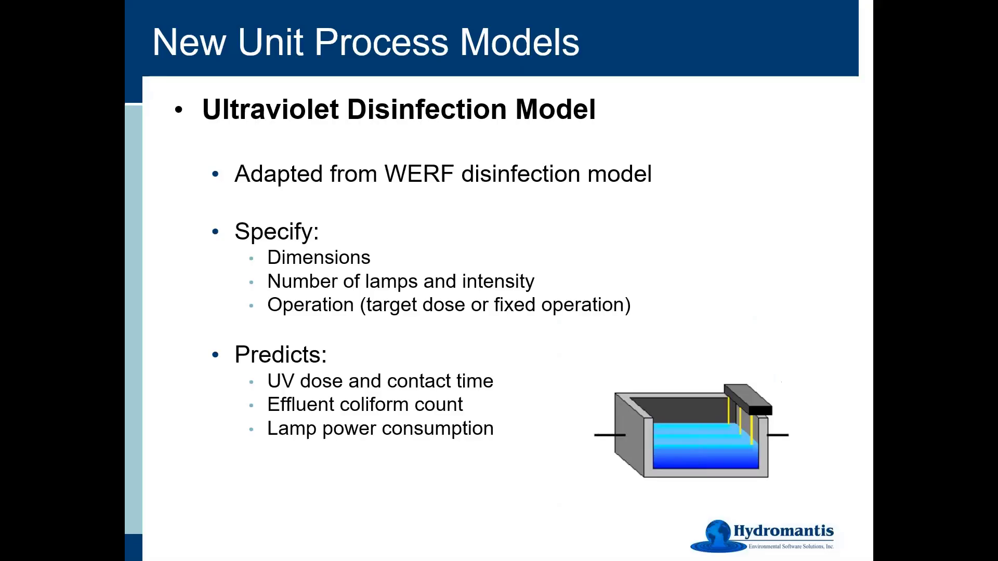
{"action": "key", "text": "Right"}
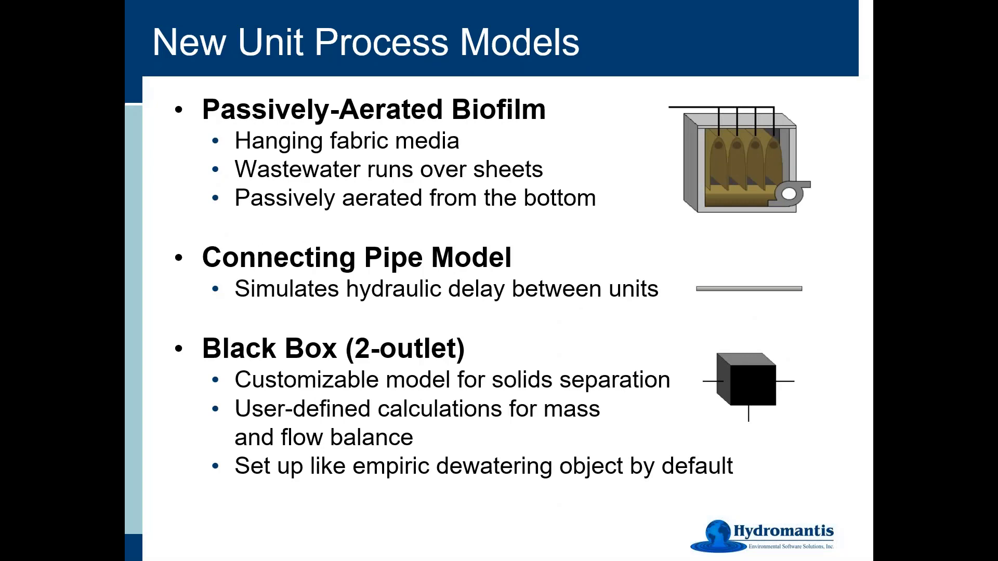